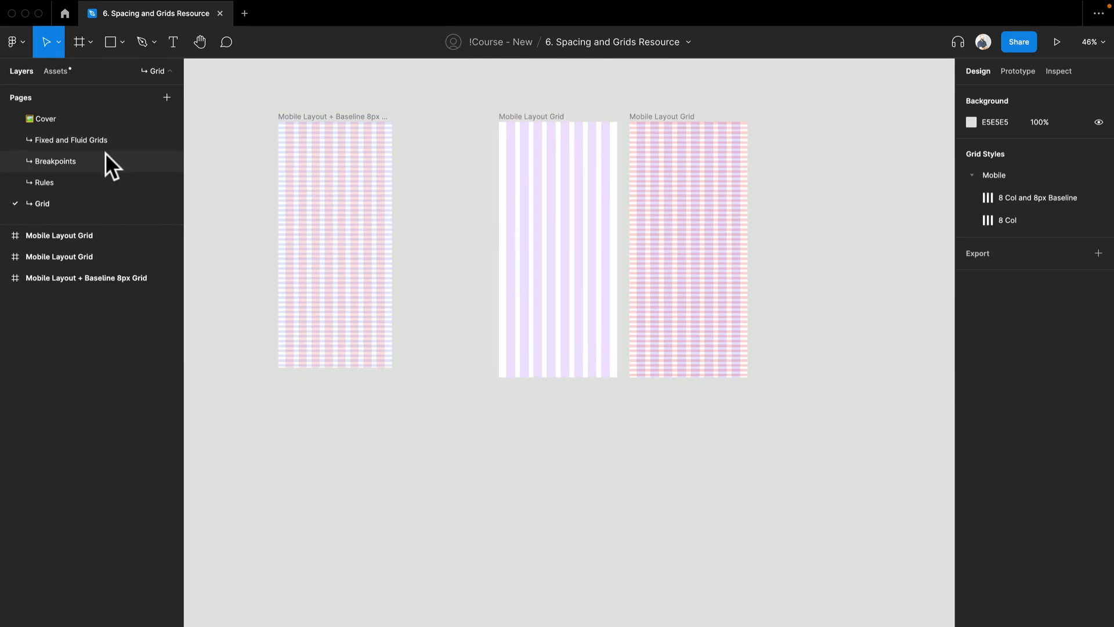
Copy the Large frame from the Breakpoints page to the Grid page and place it below the mobile layout grids.
click(105, 154)
click(403, 169)
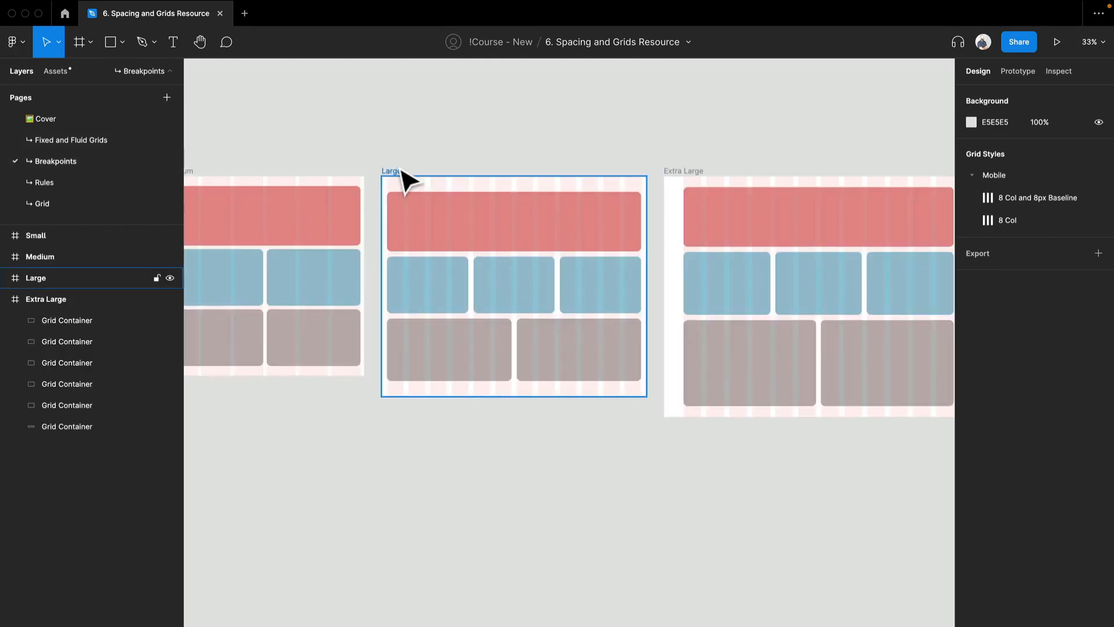
click(402, 170)
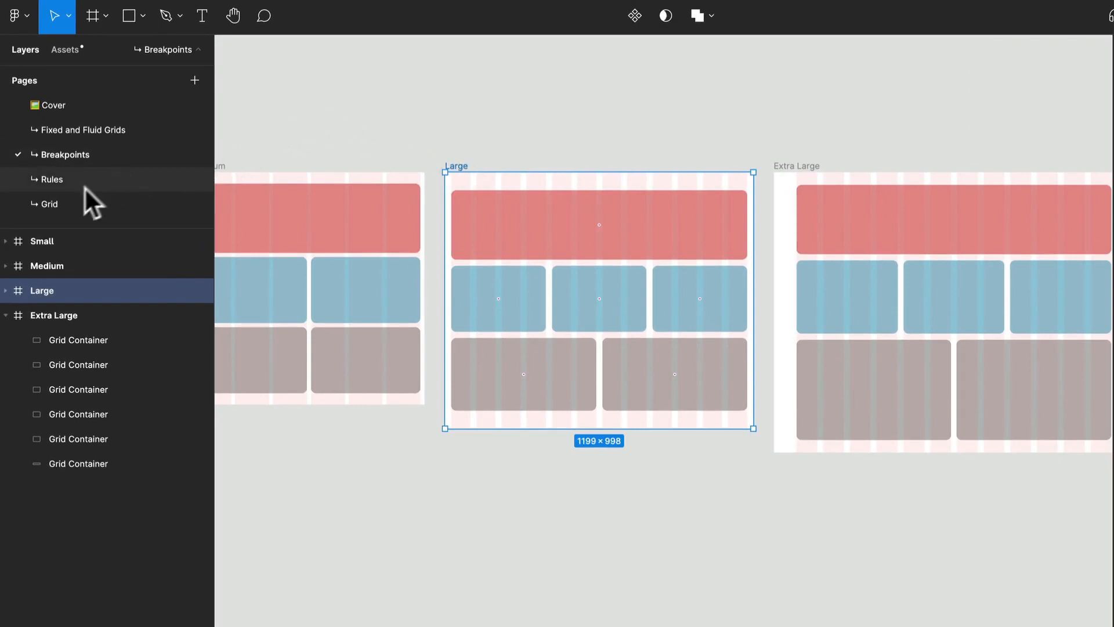
click(81, 204)
key(ctrl+v)
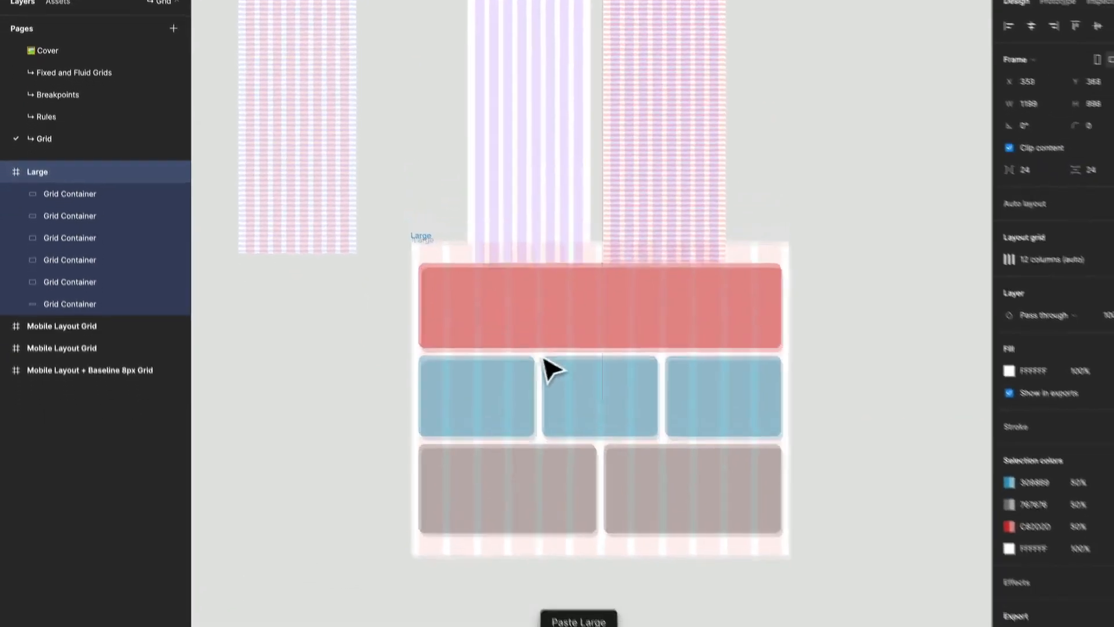
drag(551, 372, 364, 421)
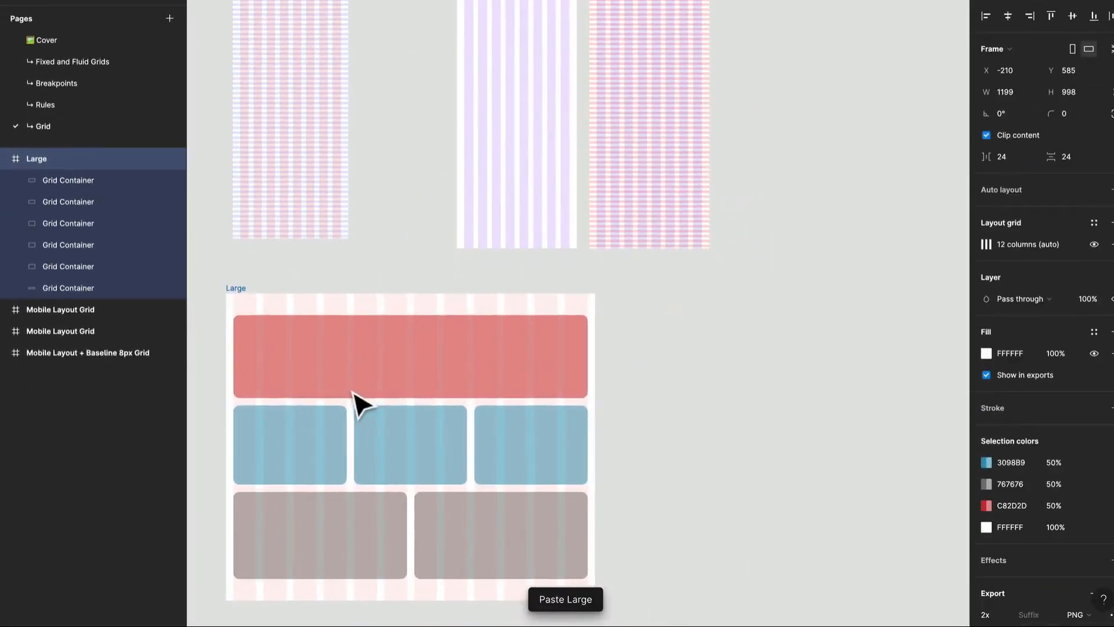
Delete all the Grid Container shapes inside the pasted Large frame, leaving only its column grid.
click(389, 396)
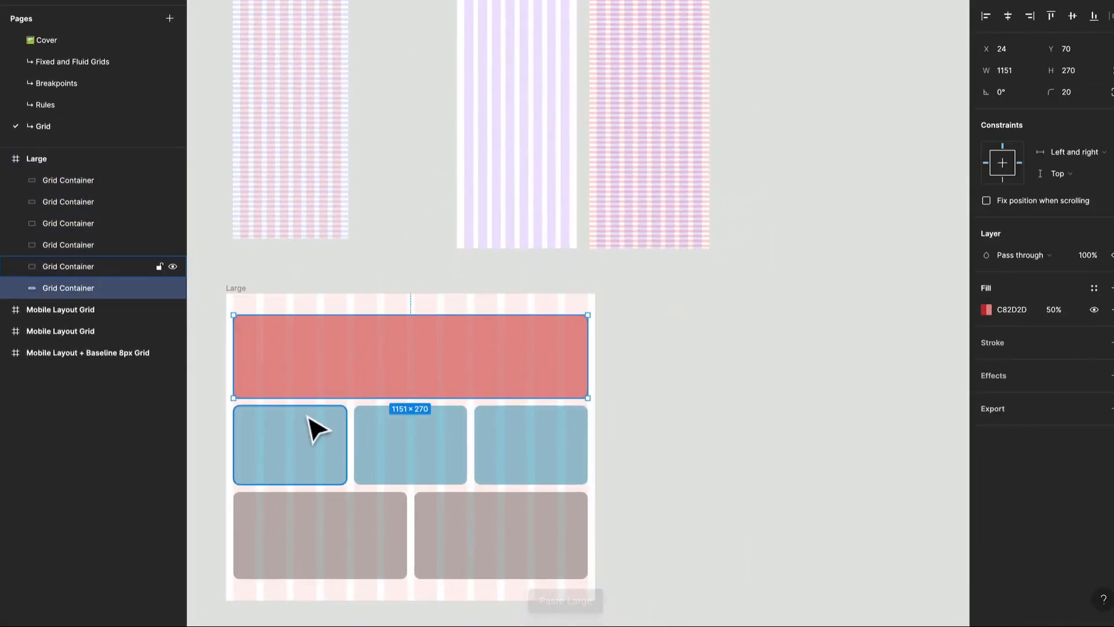
shift+click(313, 429)
shift+click(442, 455)
shift+click(534, 477)
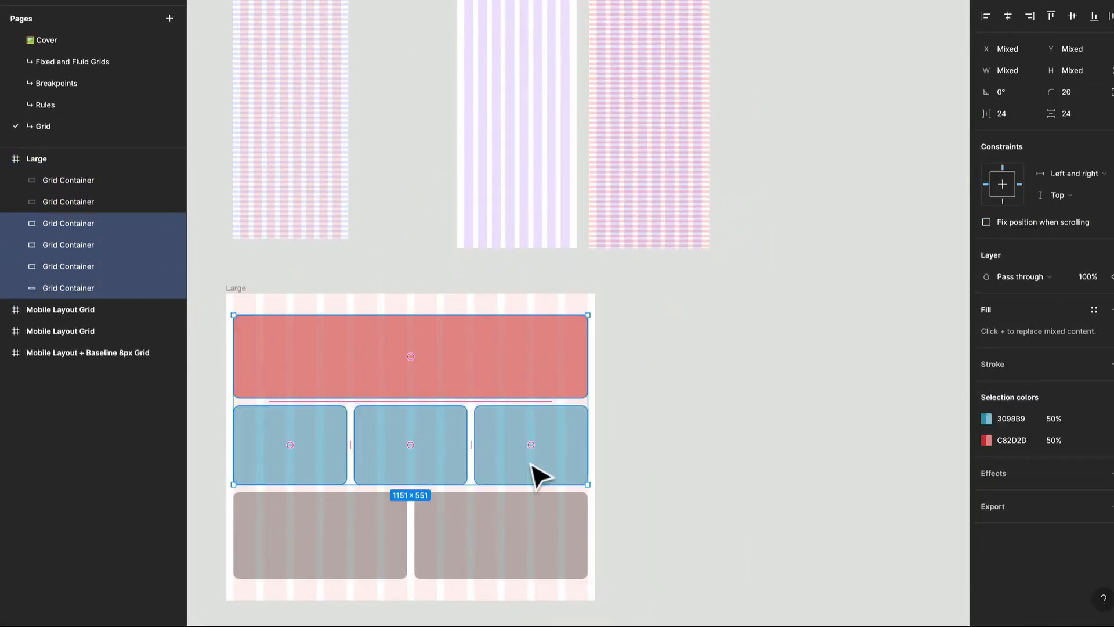
key(ctrl+a)
key(Delete)
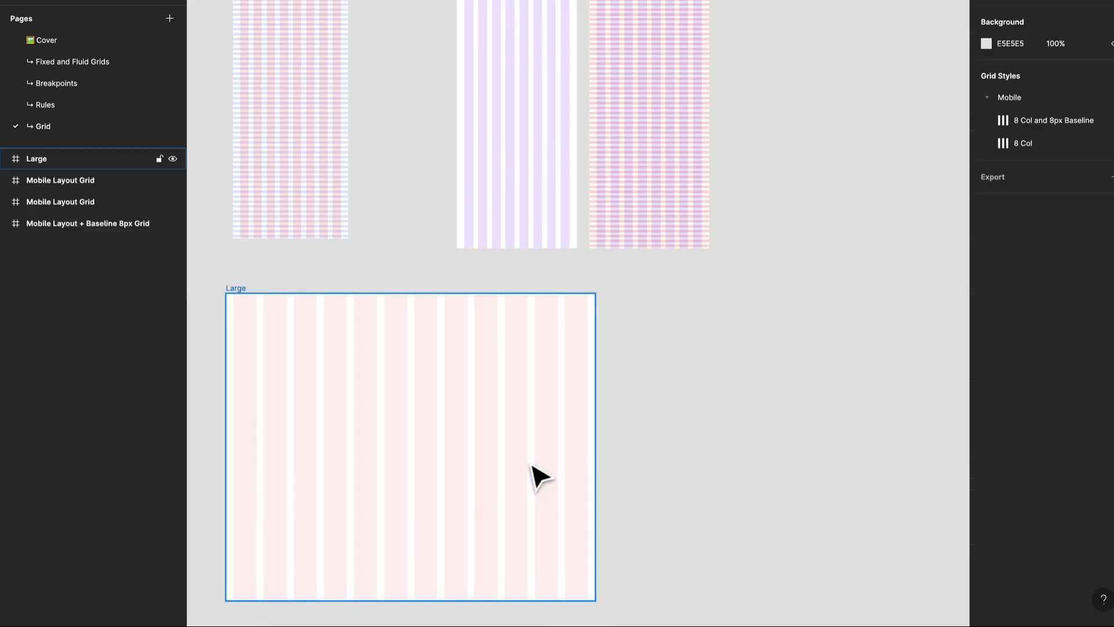
click(532, 459)
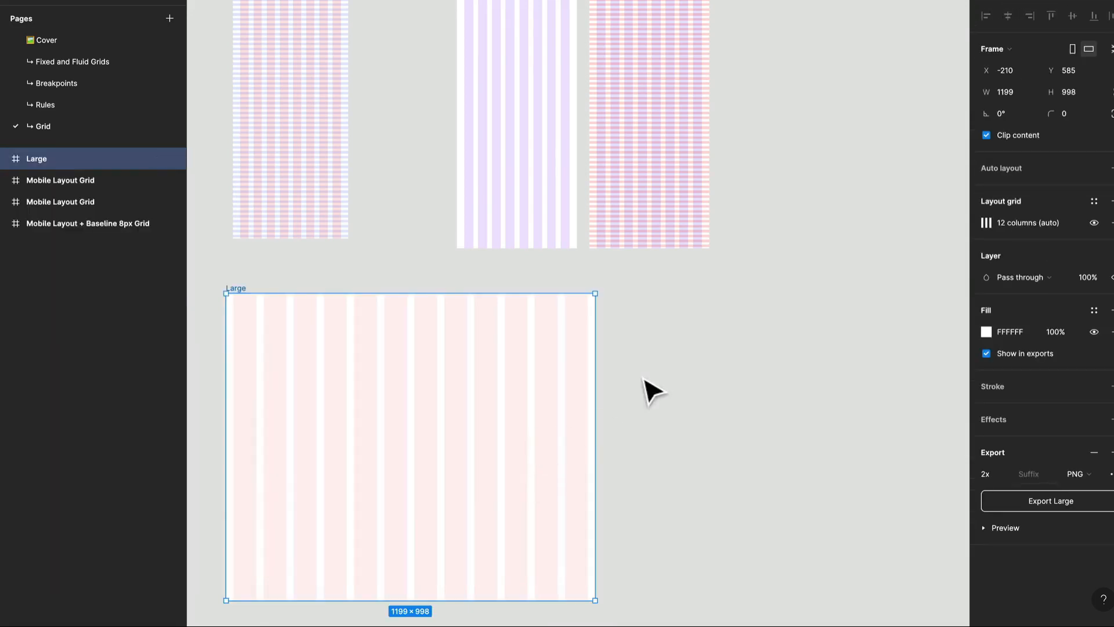
click(664, 390)
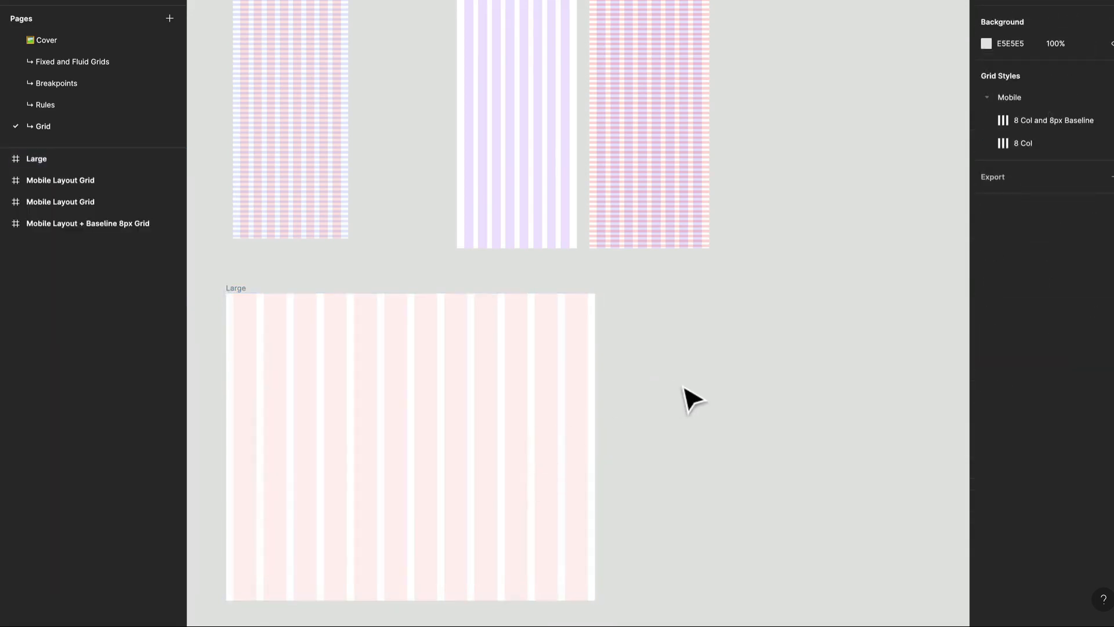
Create a new frame beside the Large frame using the MacBook Pro 14" desktop preset.
drag(686, 398, 666, 326)
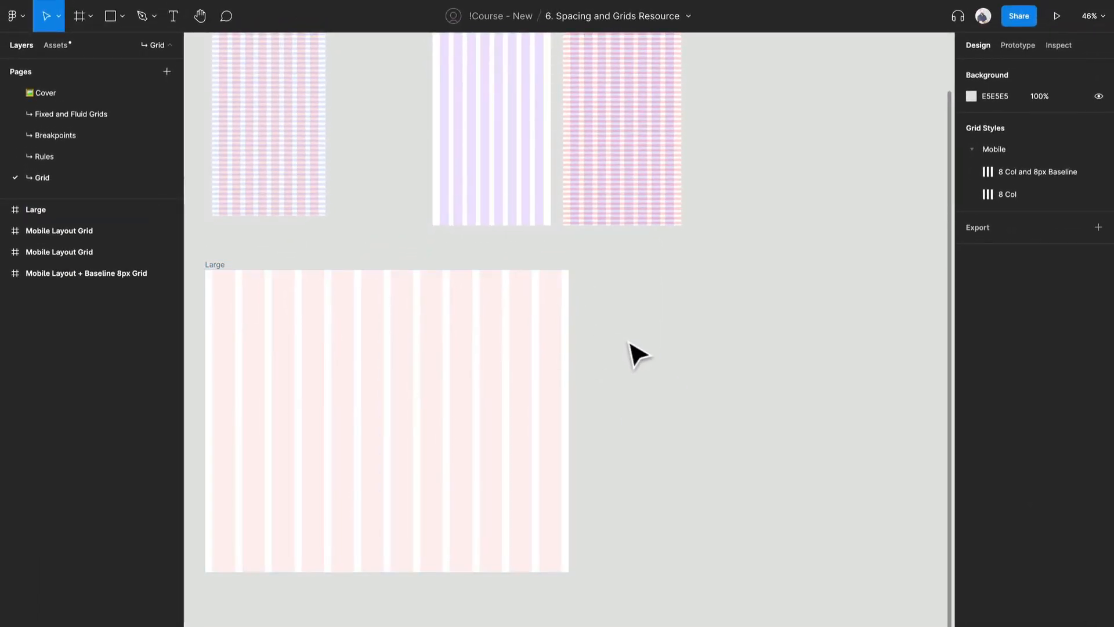
key(f)
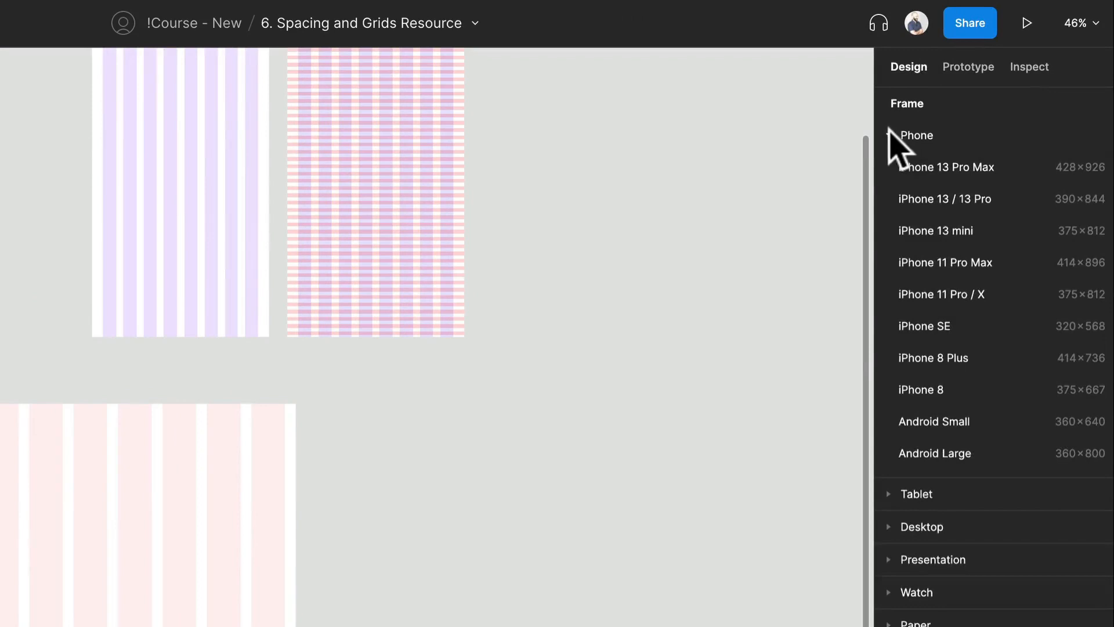
click(889, 134)
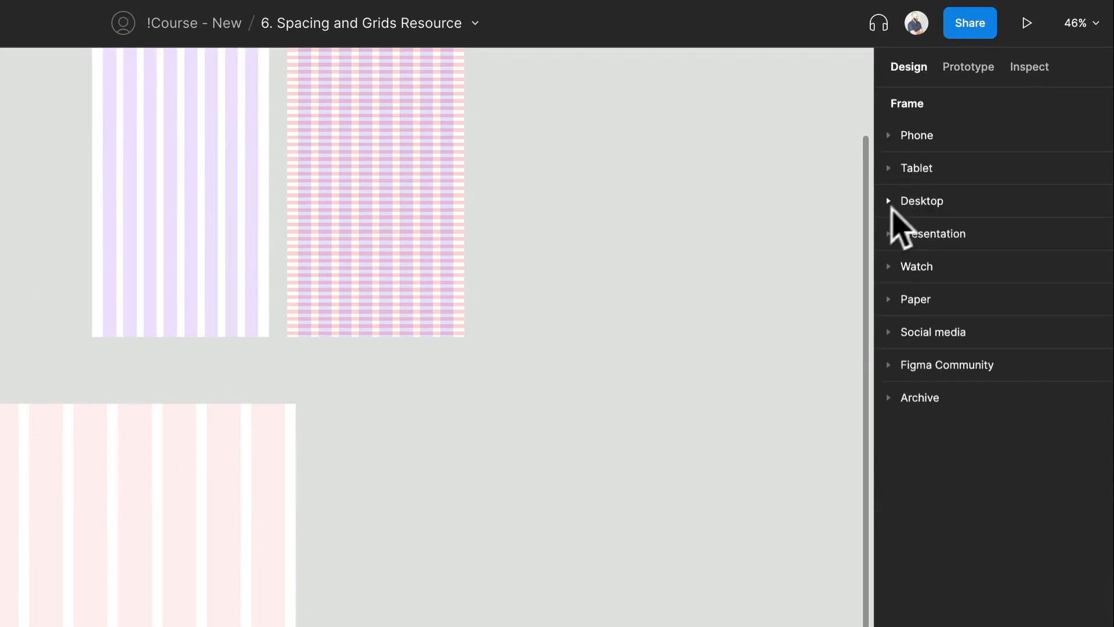
click(890, 200)
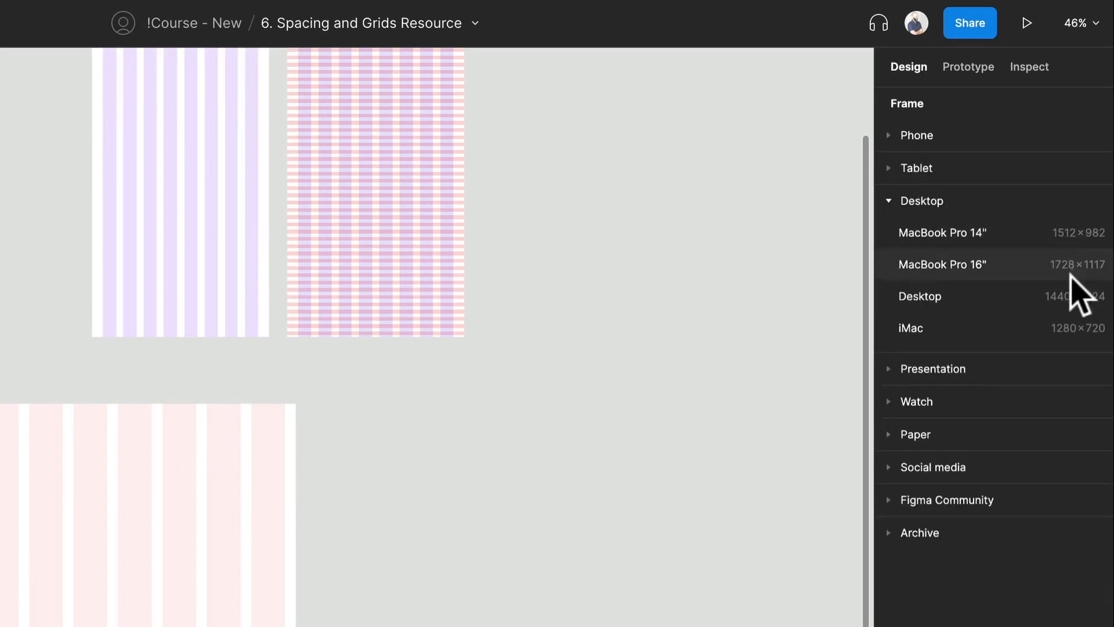
click(1044, 237)
drag(555, 408, 446, 482)
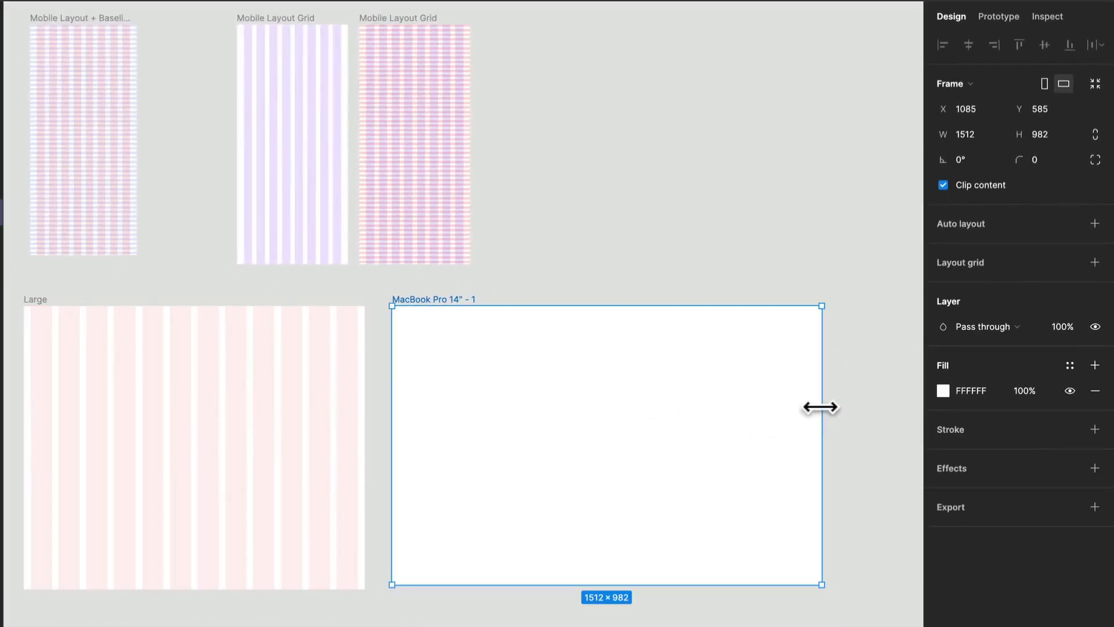
Narrow the new MacBook Pro 14" frame and set its width to 1200.
drag(821, 406, 734, 416)
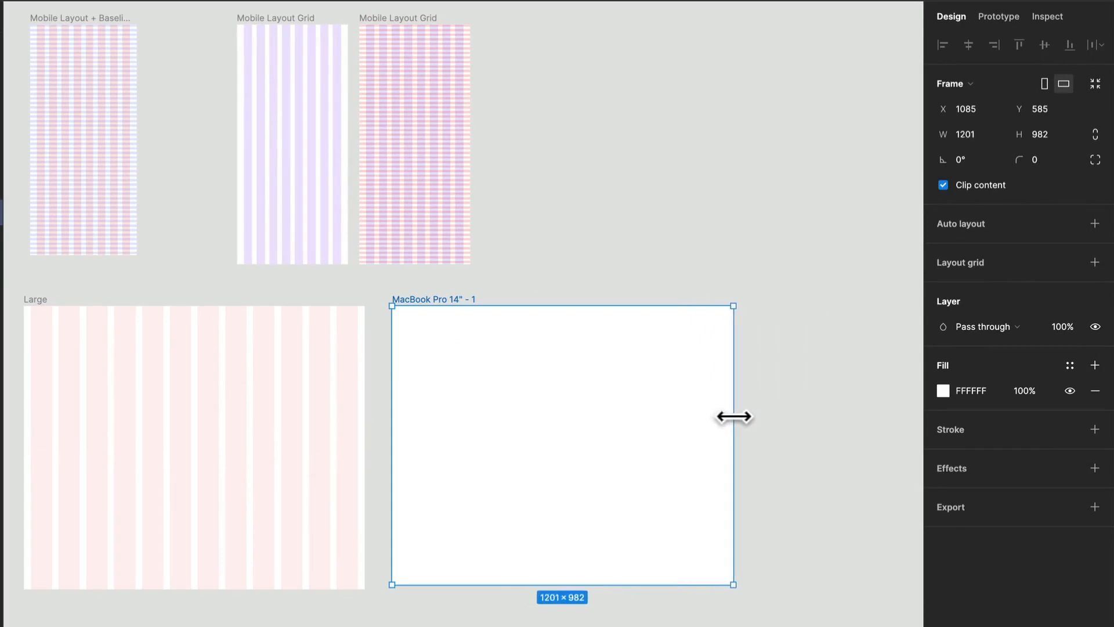
click(993, 135)
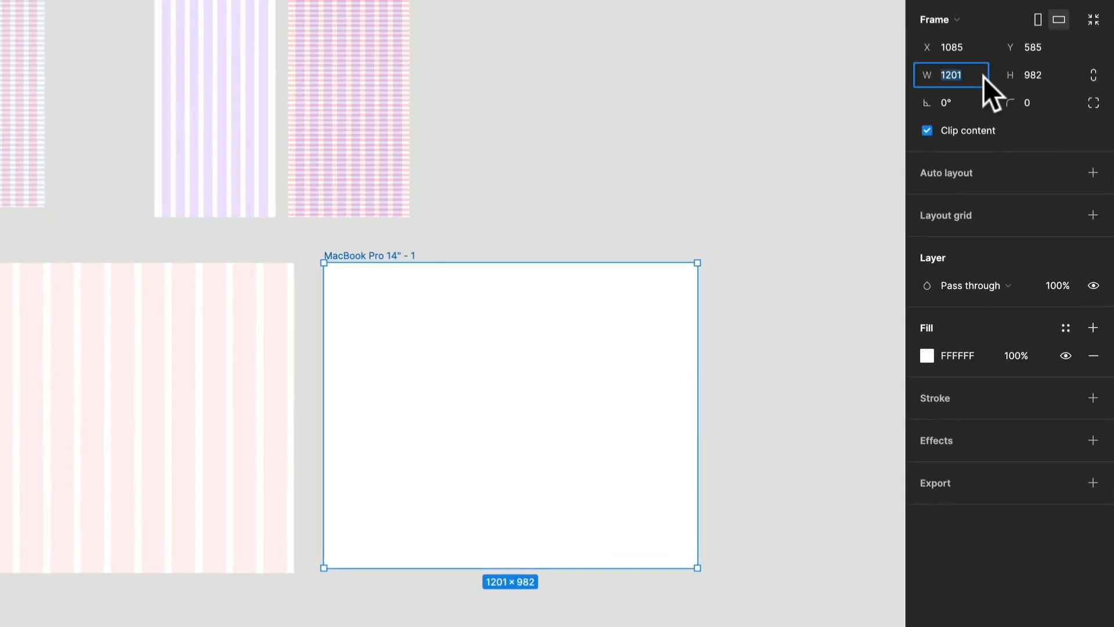
text(120)
key(Return)
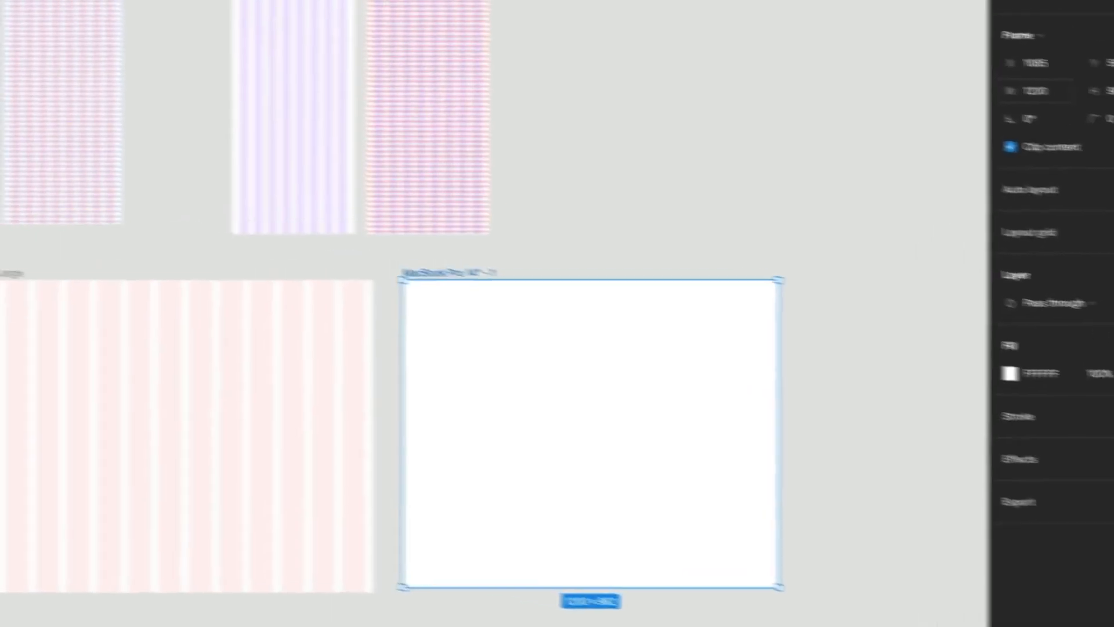
Rename the new 1200-wide frame as Desktop Grid.
key(super+r)
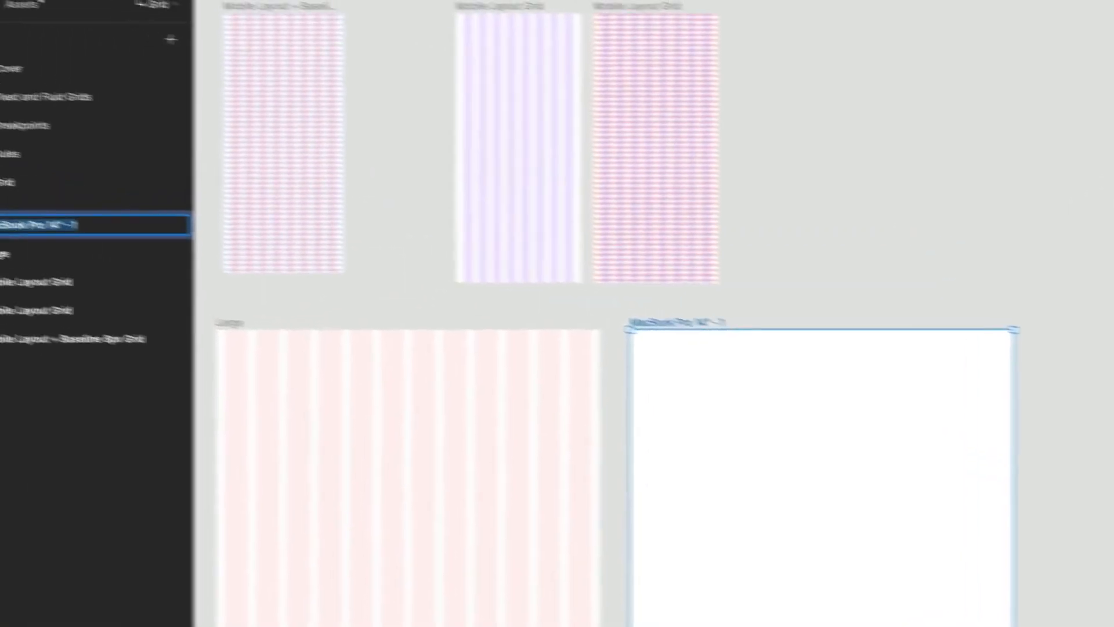
text(Desktop)
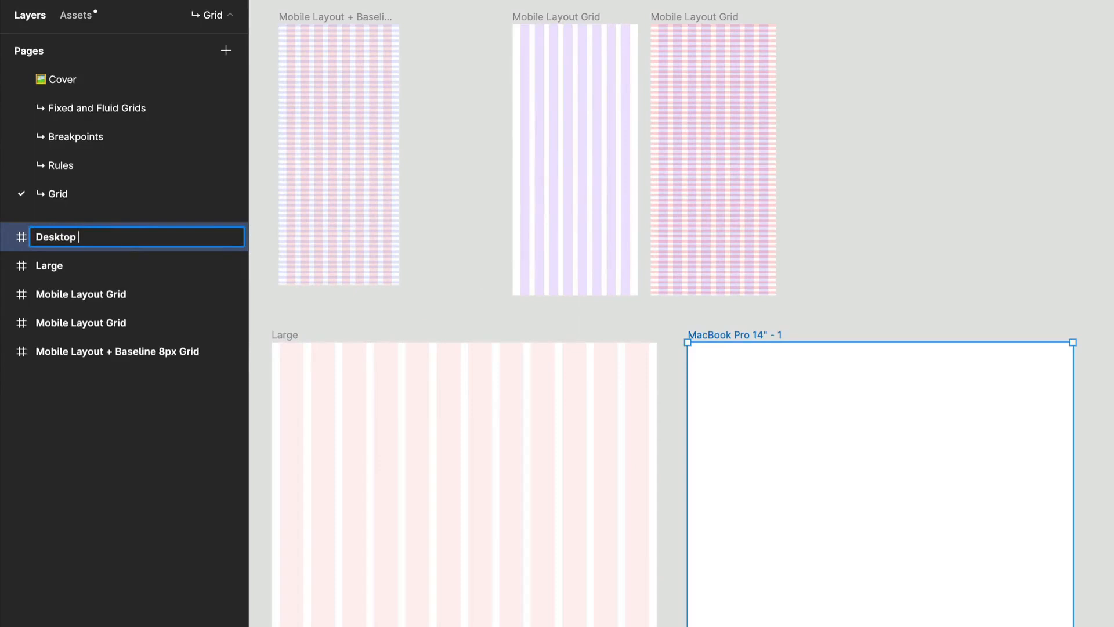
text( Grid)
key(Return)
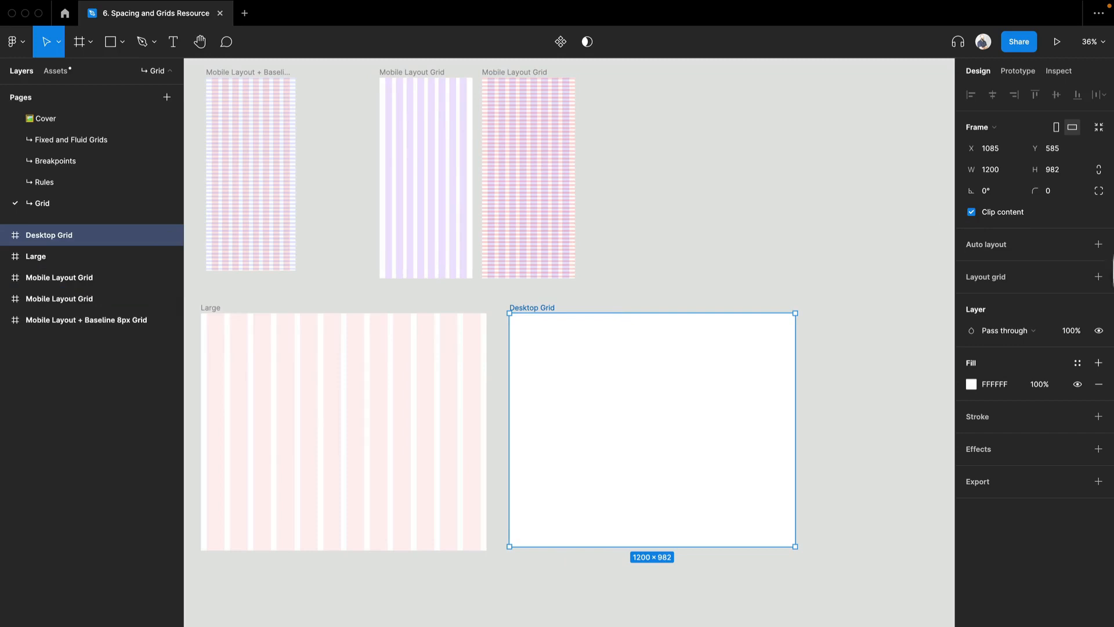
Add a layout grid to the Desktop Grid frame and set it to Columns with a count of 12.
click(1098, 277)
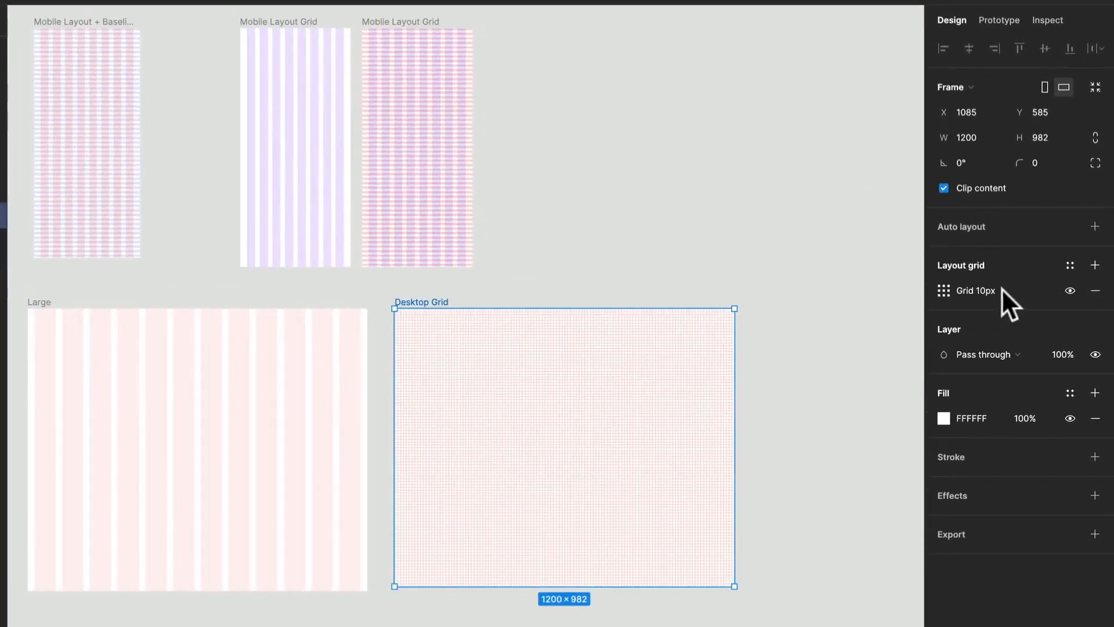
click(943, 288)
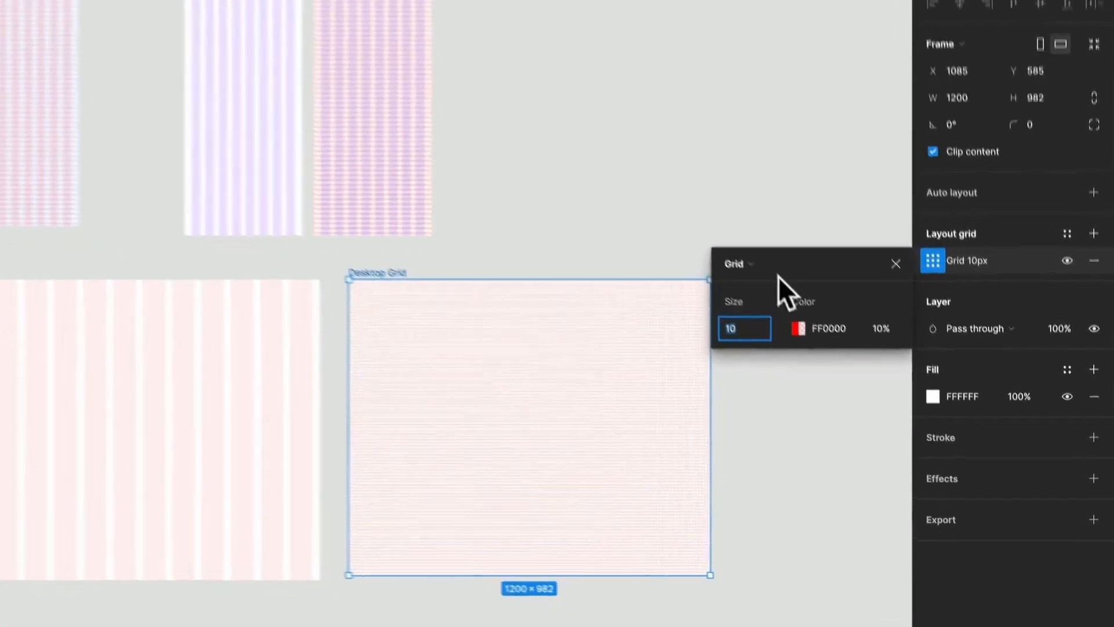
click(748, 264)
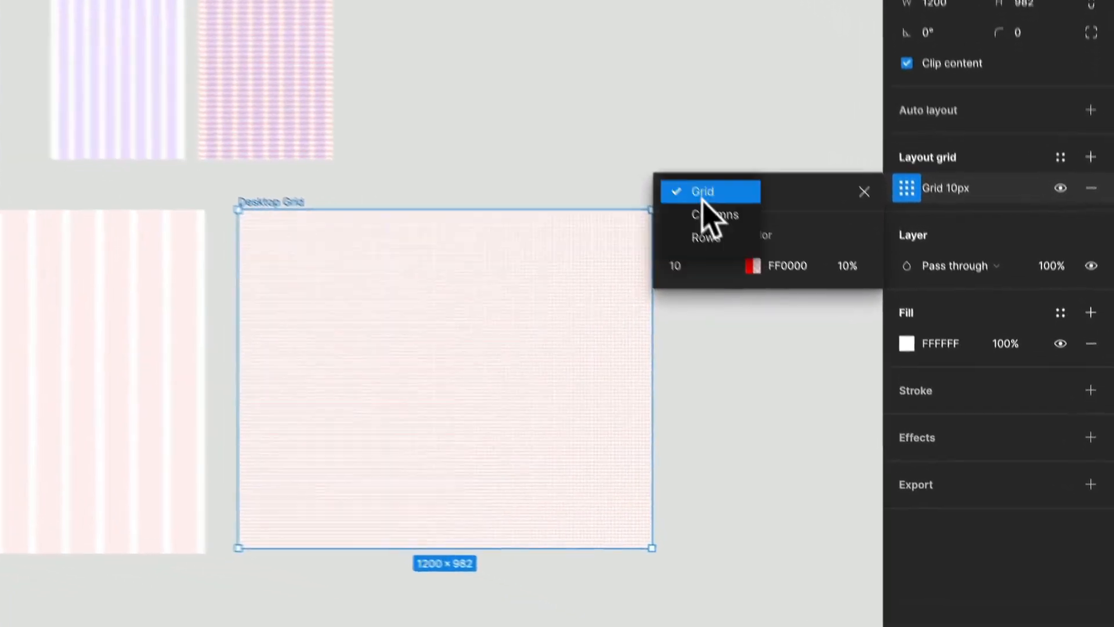
click(768, 283)
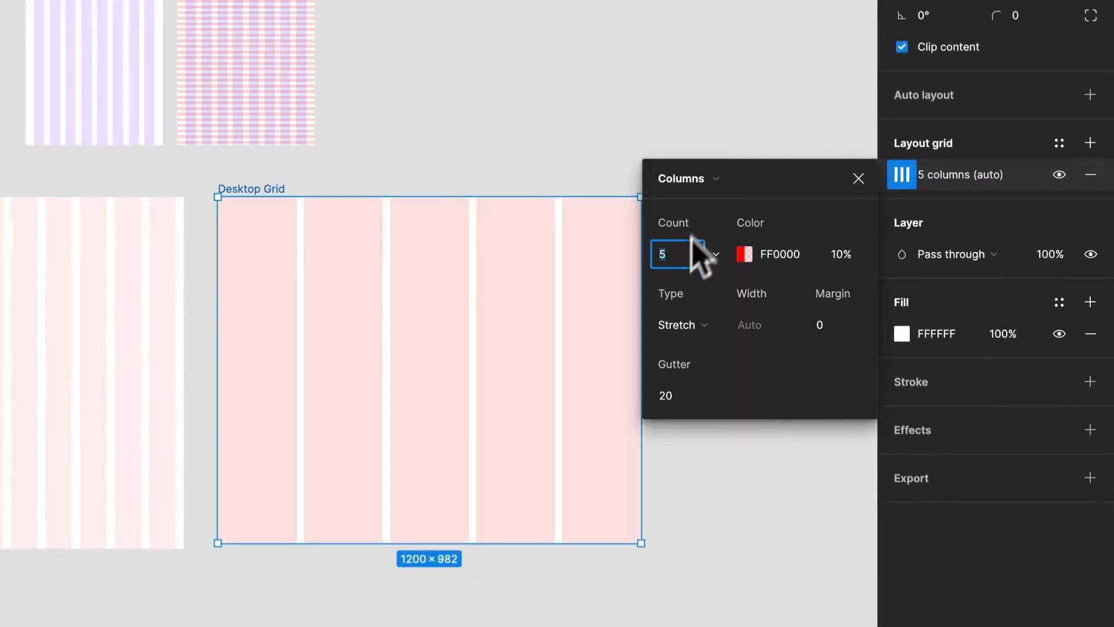
text(12)
key(Return)
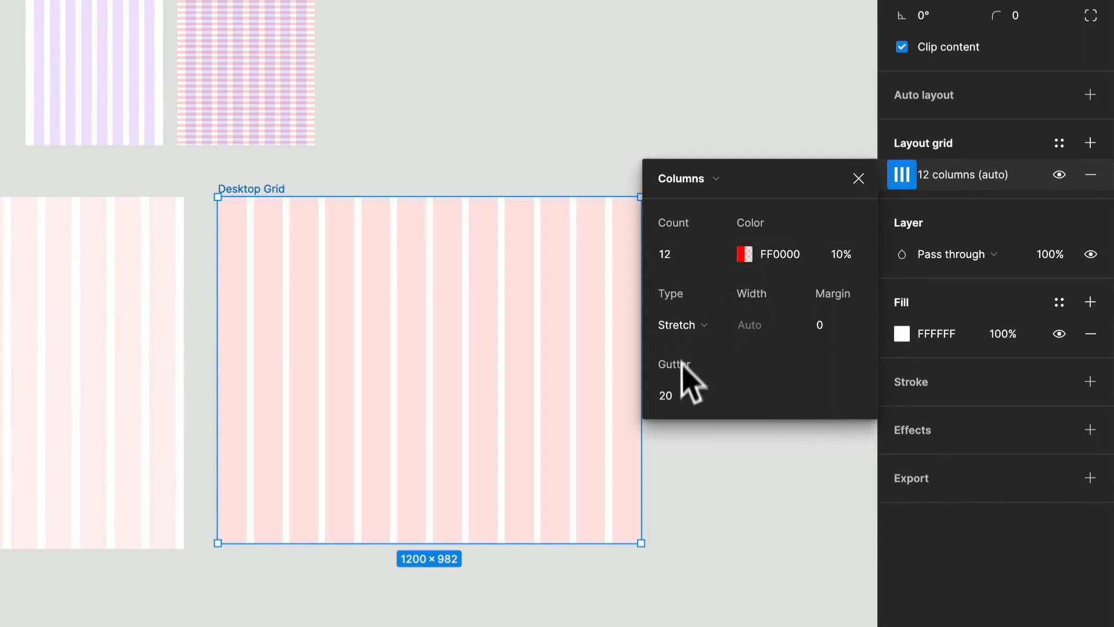
Set the gutter of the Desktop Grid columns to 32.
click(675, 400)
text(32)
key(Return)
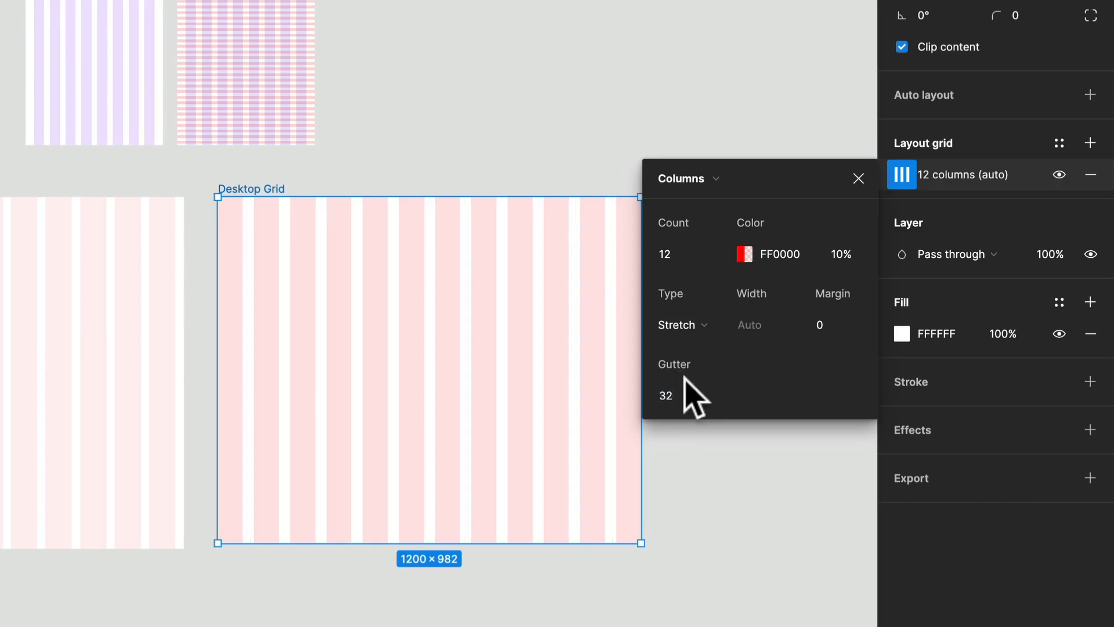
Set the gutter of the Desktop Grid columns to 24 and the margin to 56.
click(671, 399)
text(24)
key(Return)
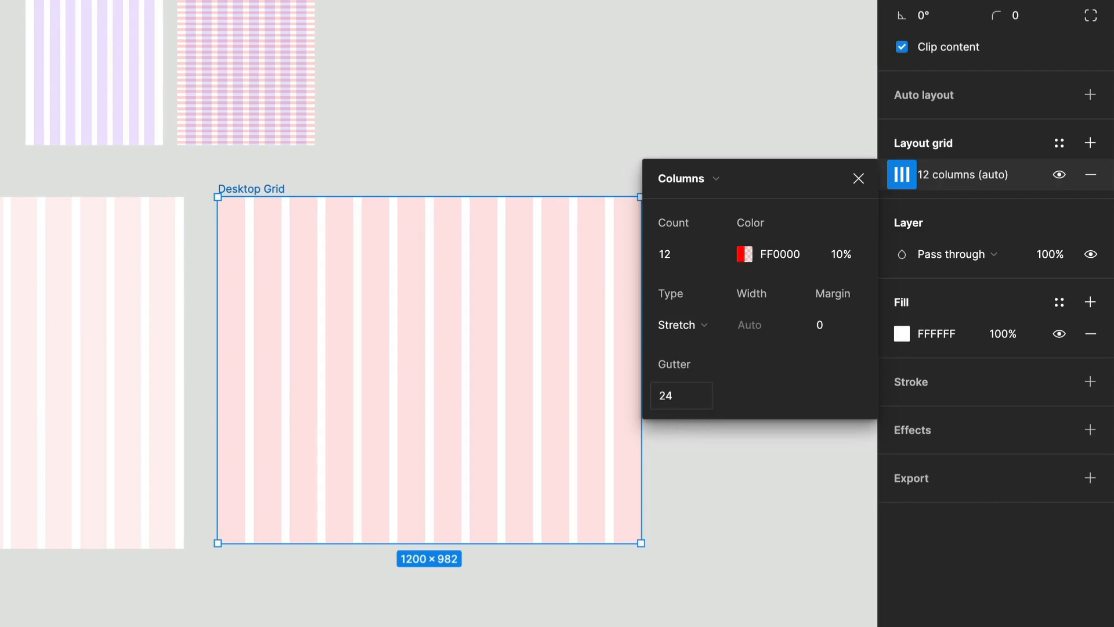
click(859, 330)
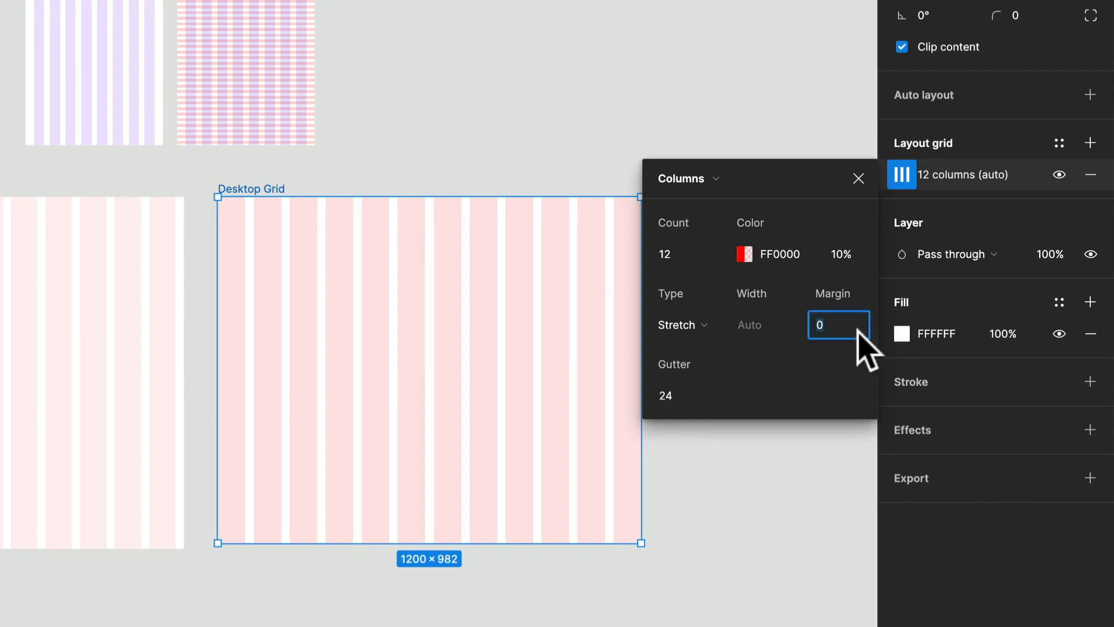
text(56)
key(Return)
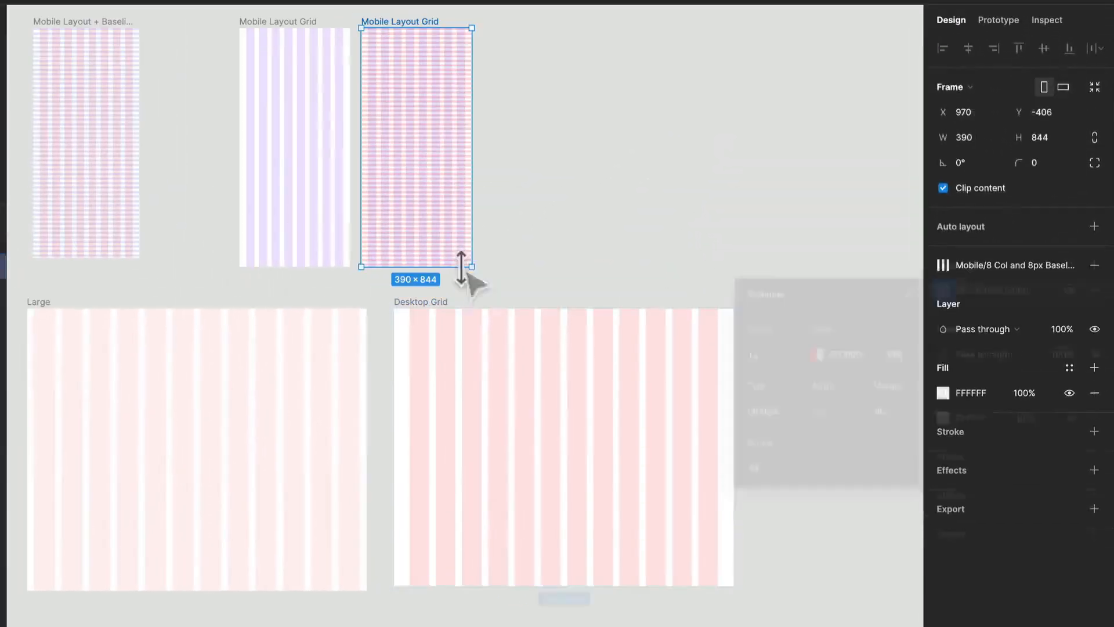
Save the Desktop Grid frame's layout grid as a new grid style named "12 Co".
click(685, 364)
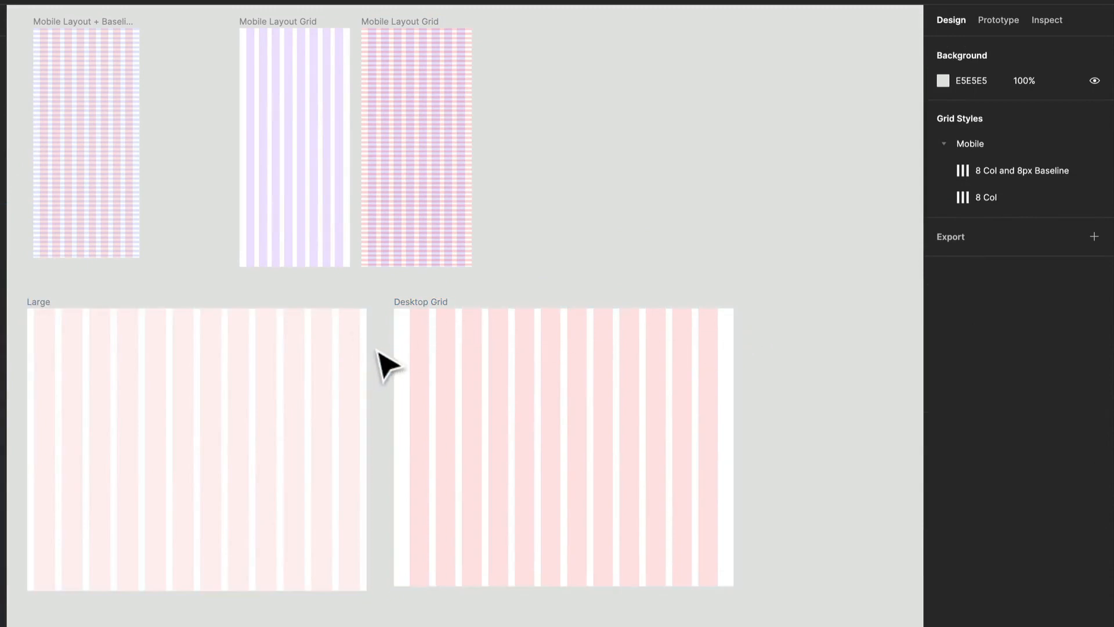
click(410, 315)
mouse_move(736, 429)
mouse_down()
mouse_move(821, 431)
mouse_move(656, 437)
mouse_move(734, 432)
mouse_up()
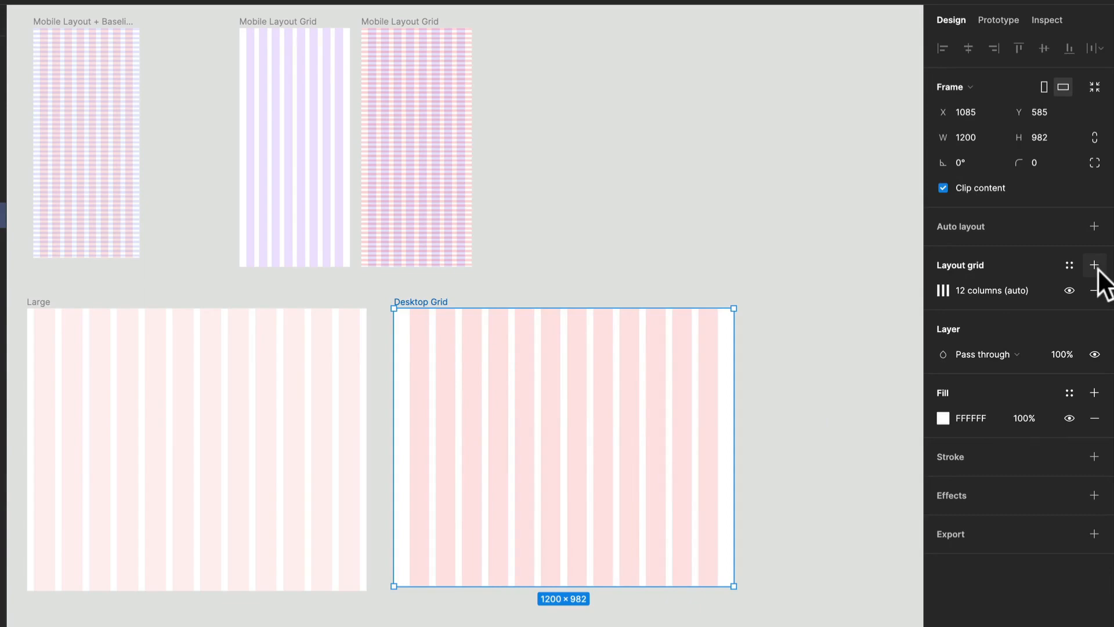
click(1069, 266)
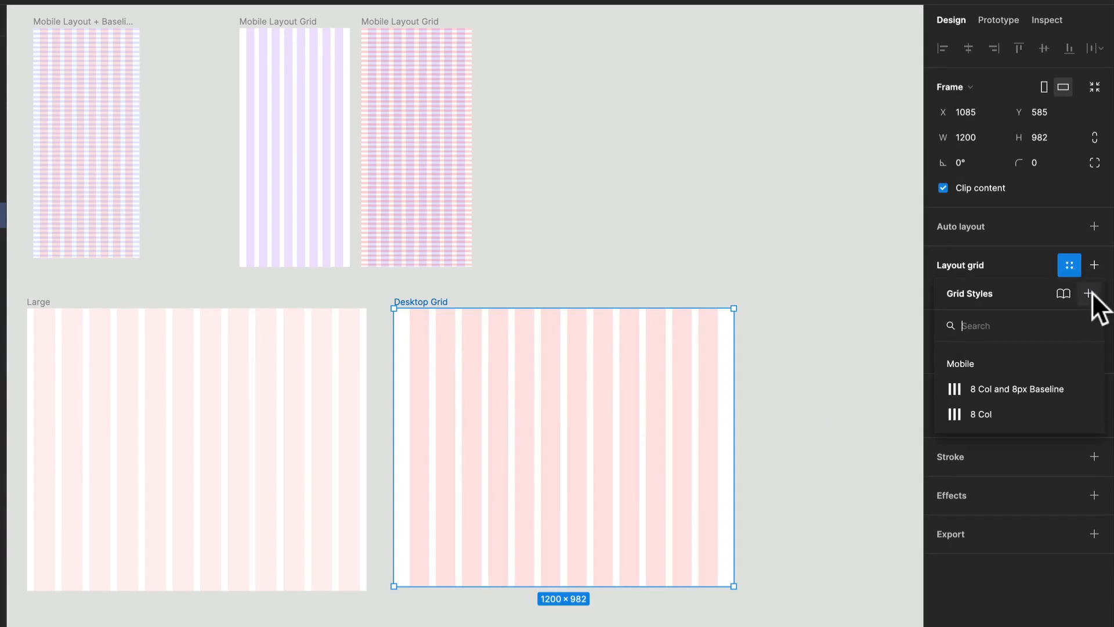
click(1091, 293)
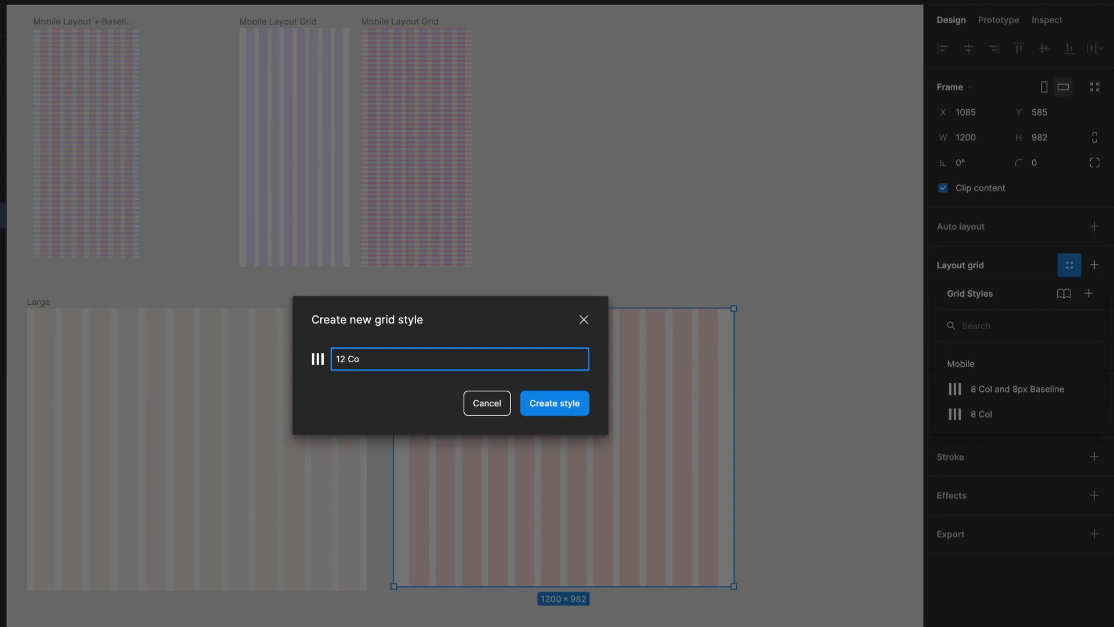
key(Return)
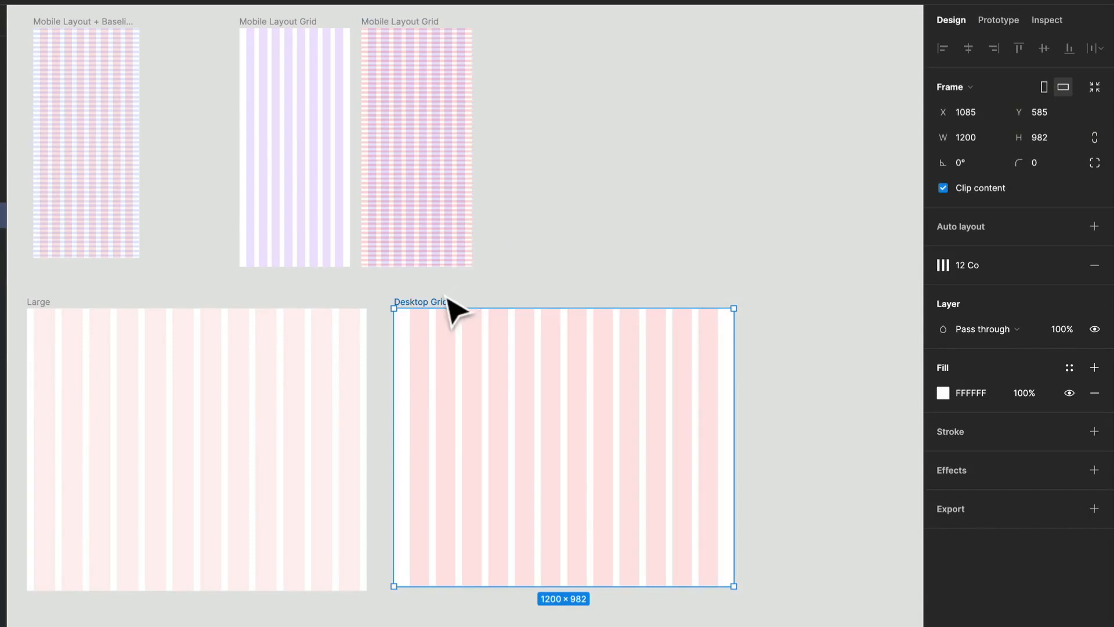
Duplicate the Desktop Grid frame so the copy sits beside the original.
key(ctrl+d)
drag(771, 336, 453, 304)
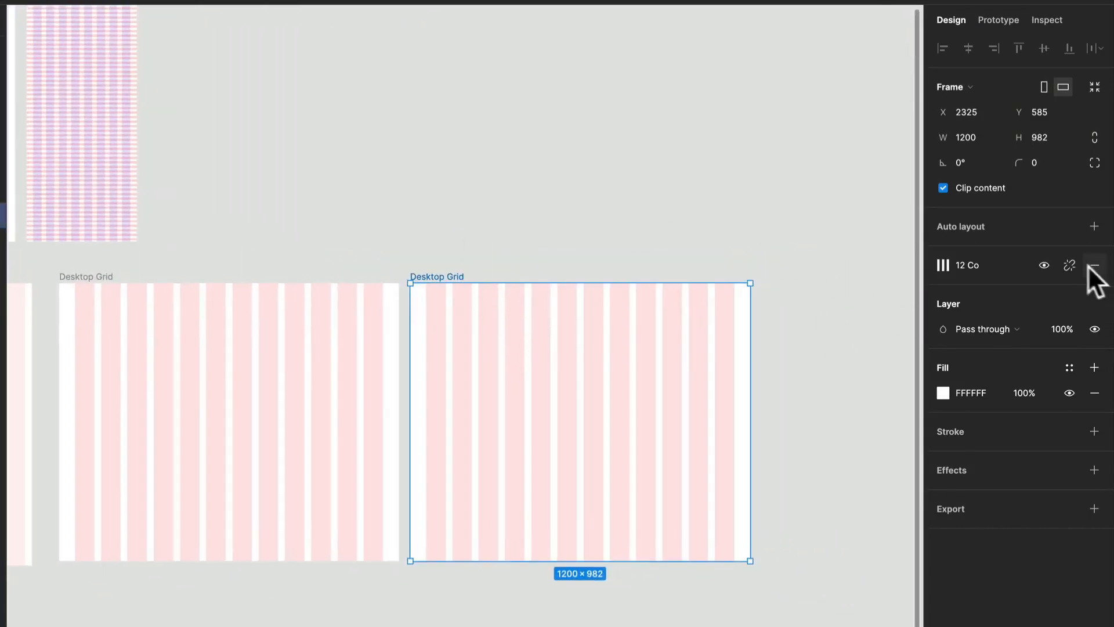
Rename the grid style of the original Desktop Grid frame to "12 Col".
click(95, 277)
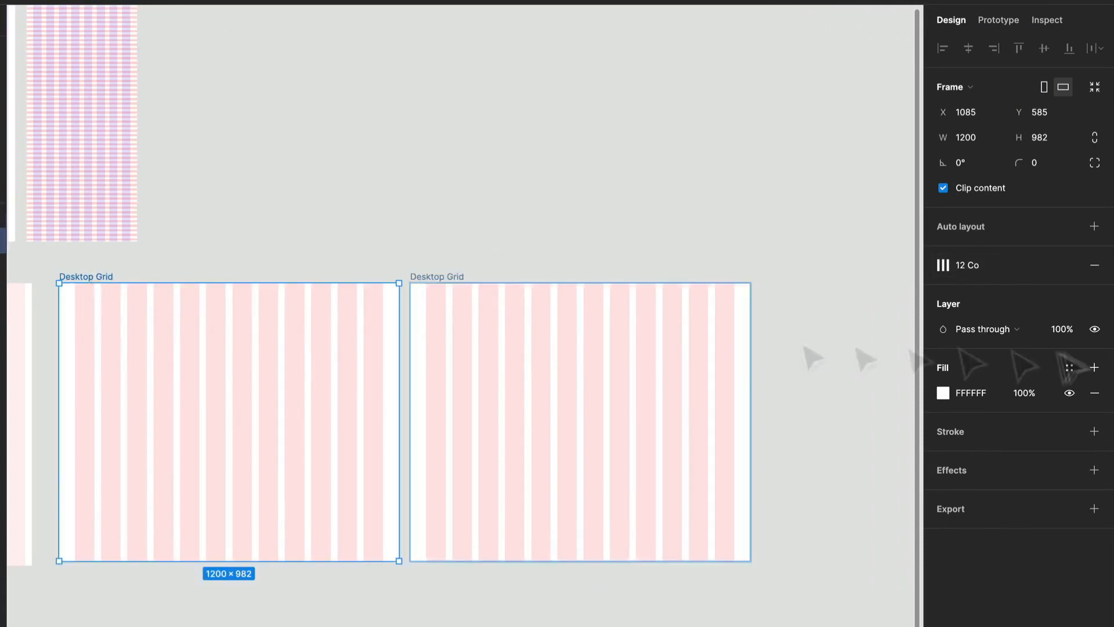
click(993, 266)
click(1087, 361)
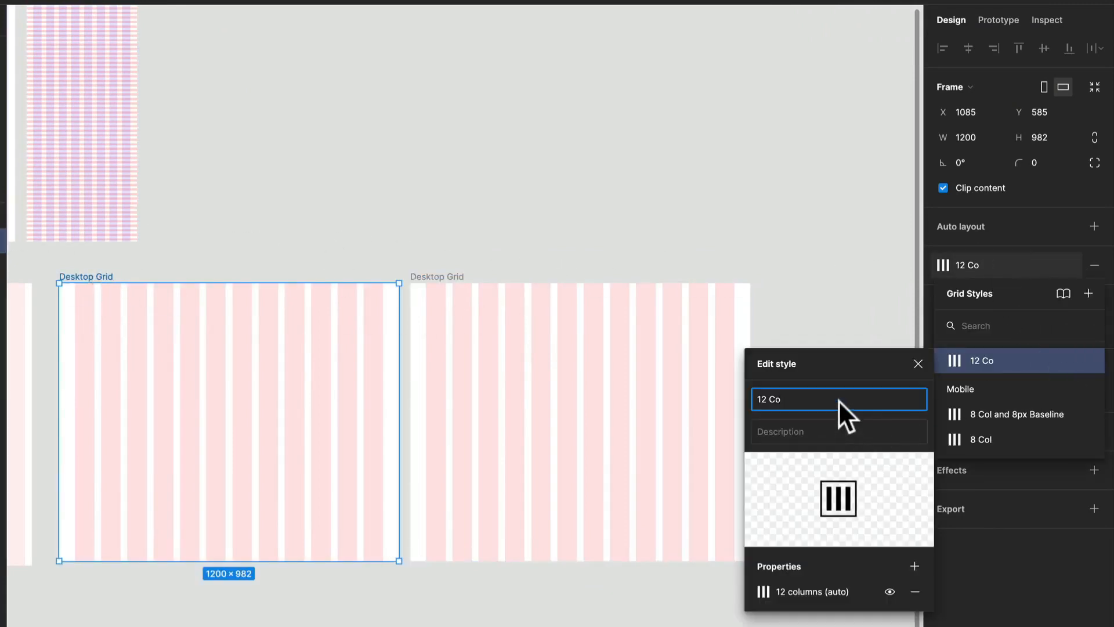
text(l)
click(815, 331)
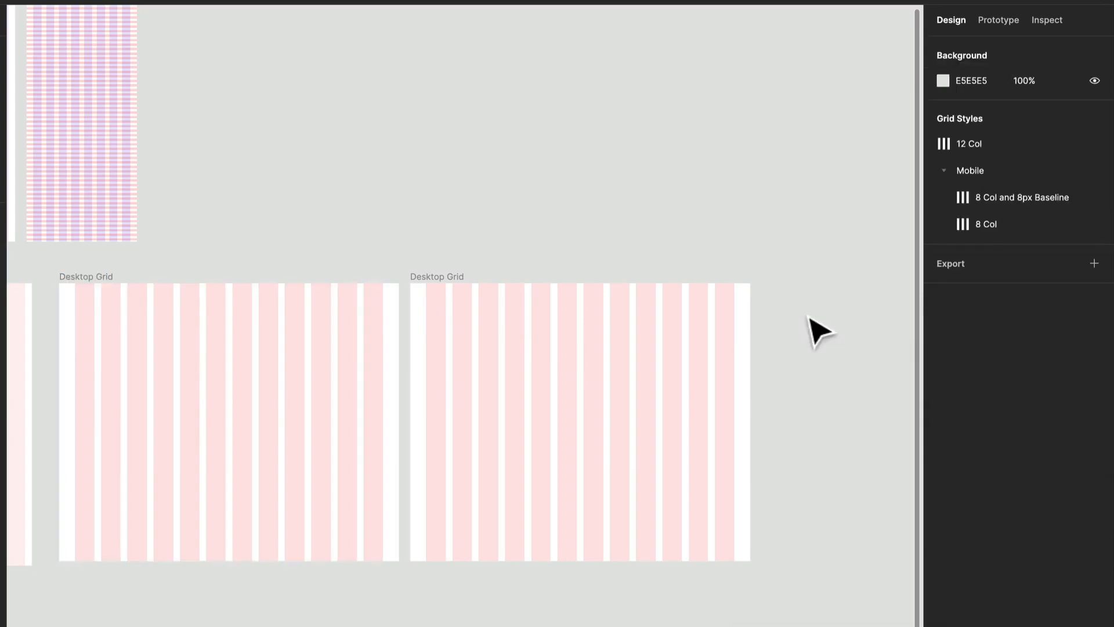
Add a second layout grid to the duplicated Desktop Grid frame and change it to rows.
click(438, 289)
click(1064, 263)
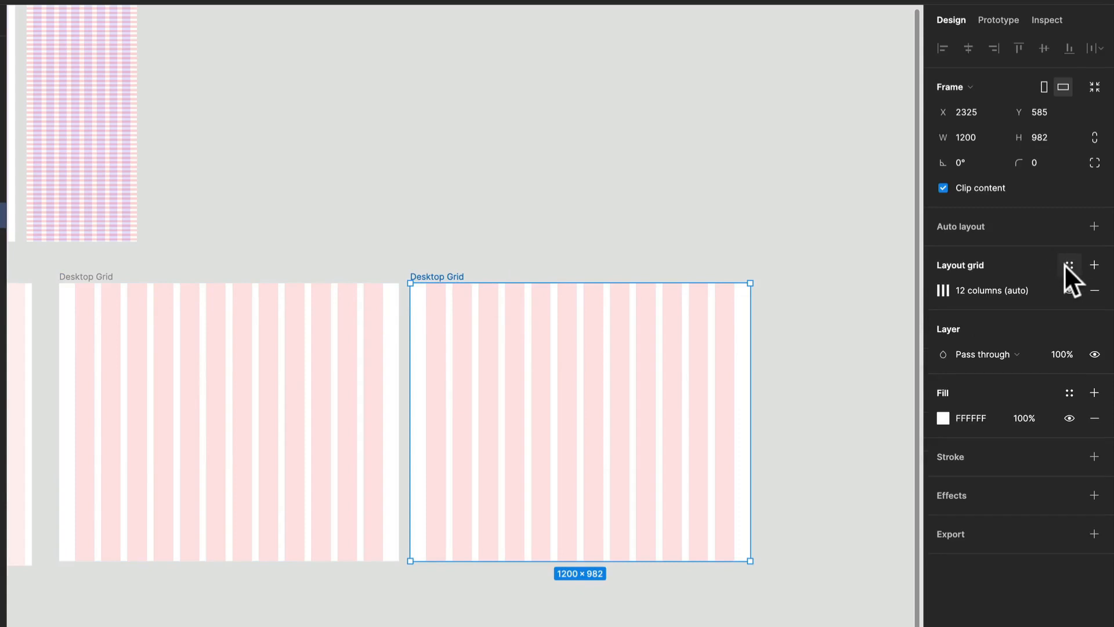
click(1094, 264)
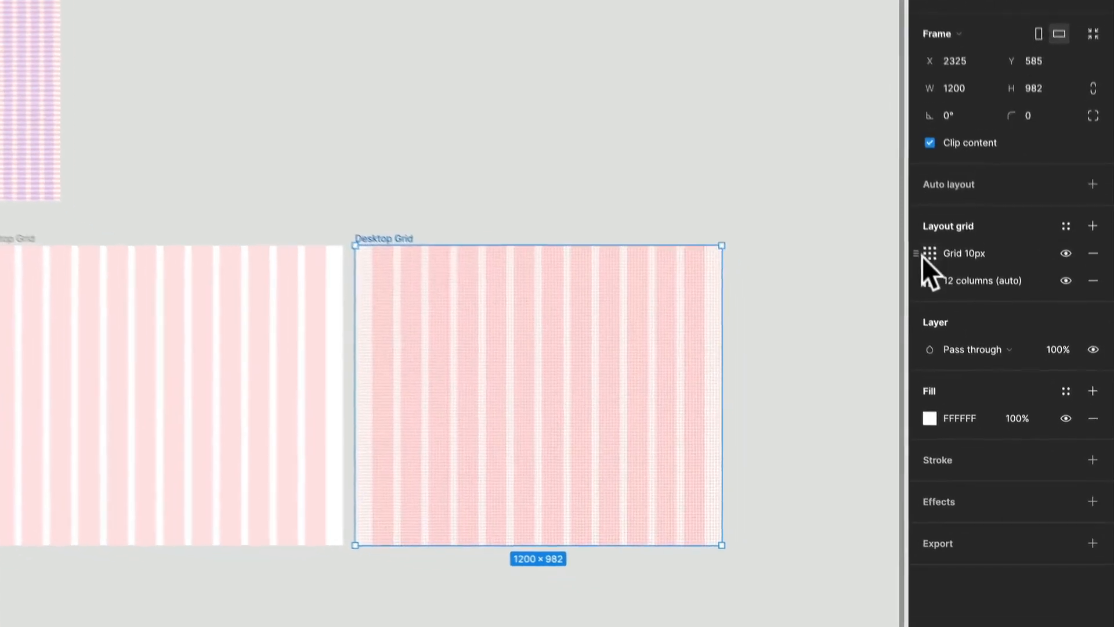
click(944, 290)
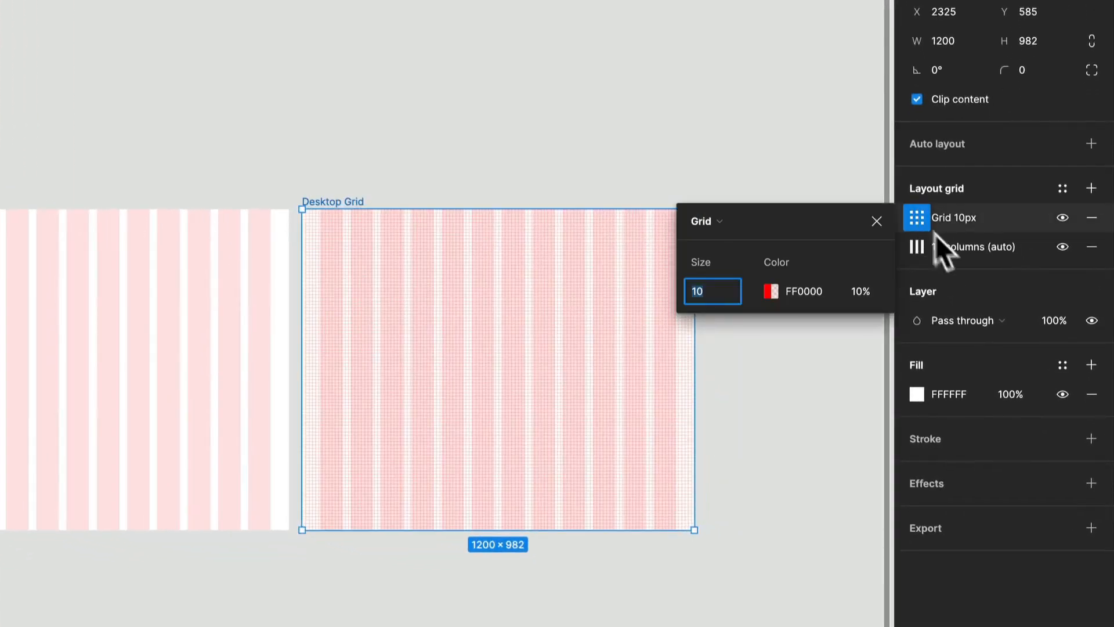
click(721, 222)
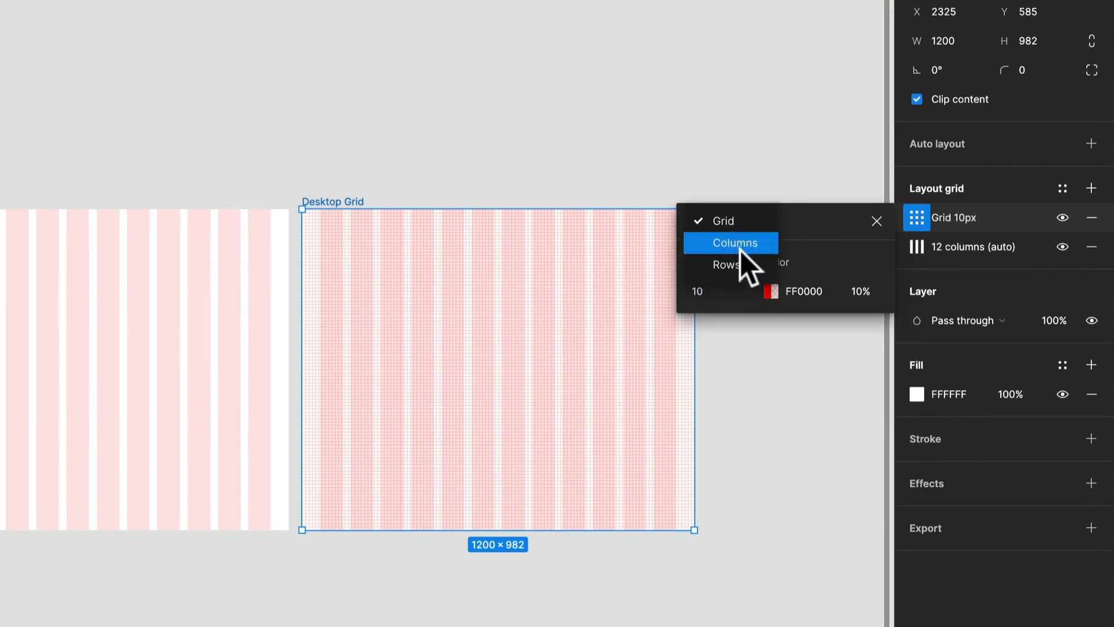
click(728, 260)
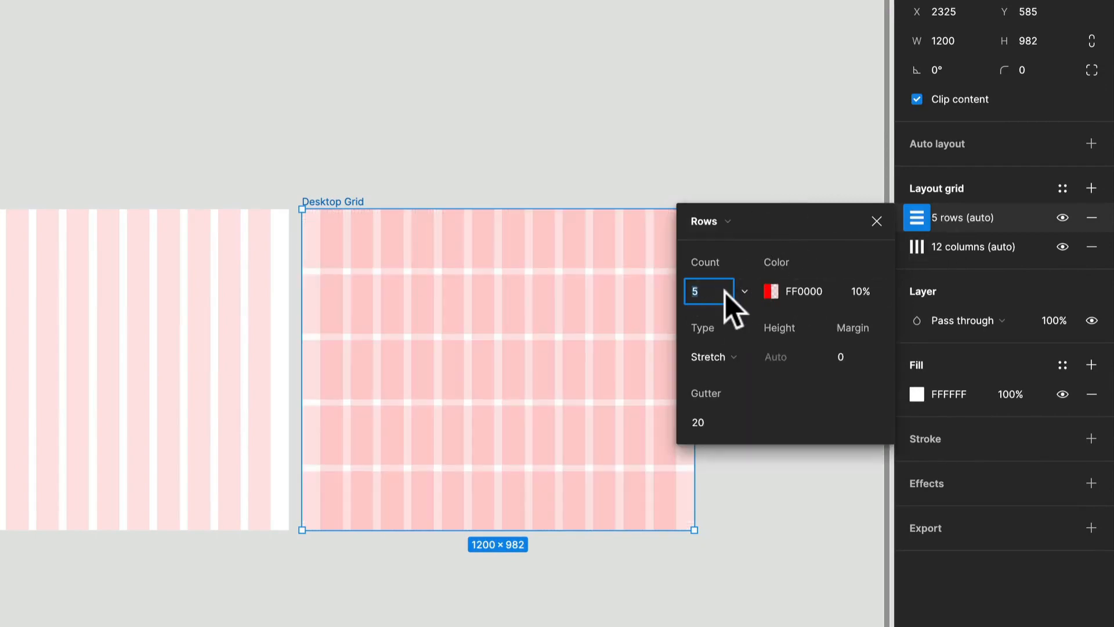
Set the row grid's count to Auto and its color to blue 001AFF.
click(742, 292)
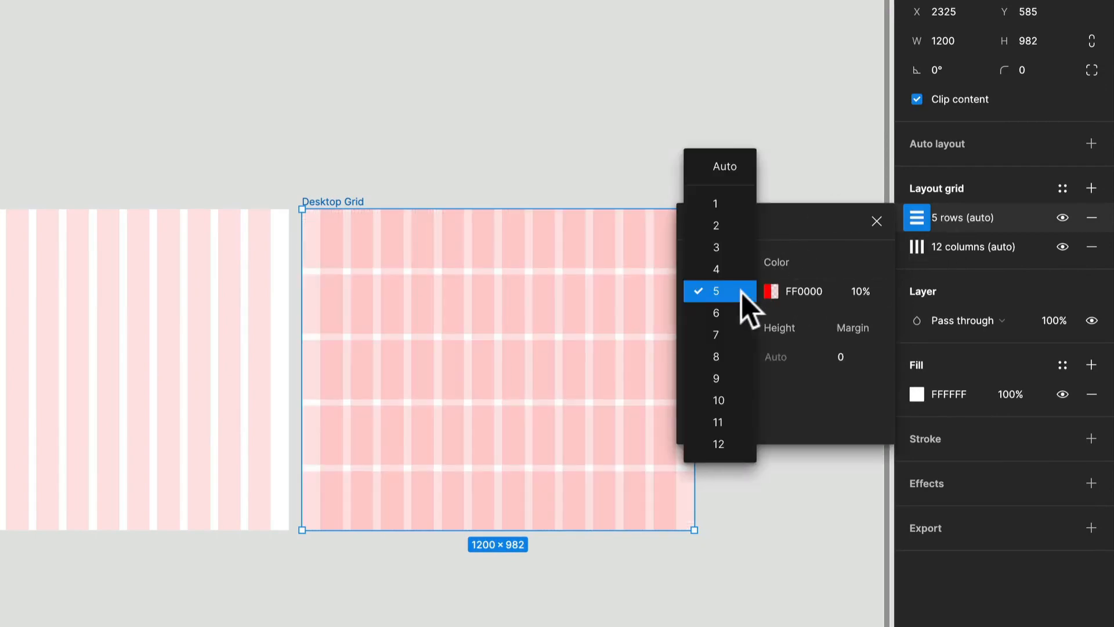
click(736, 170)
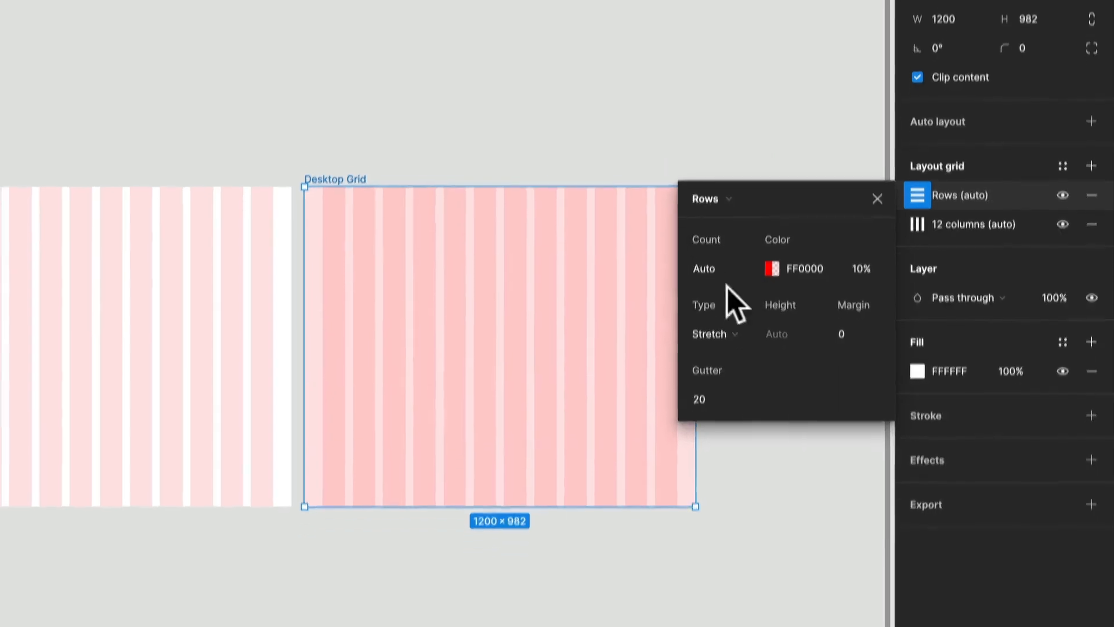
click(772, 267)
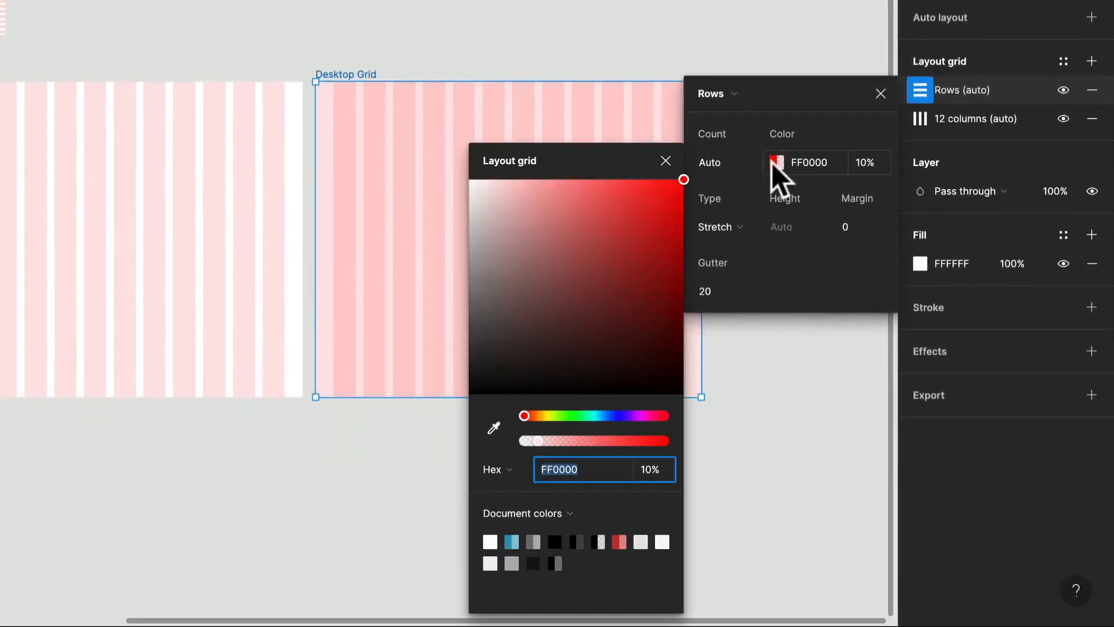
click(615, 416)
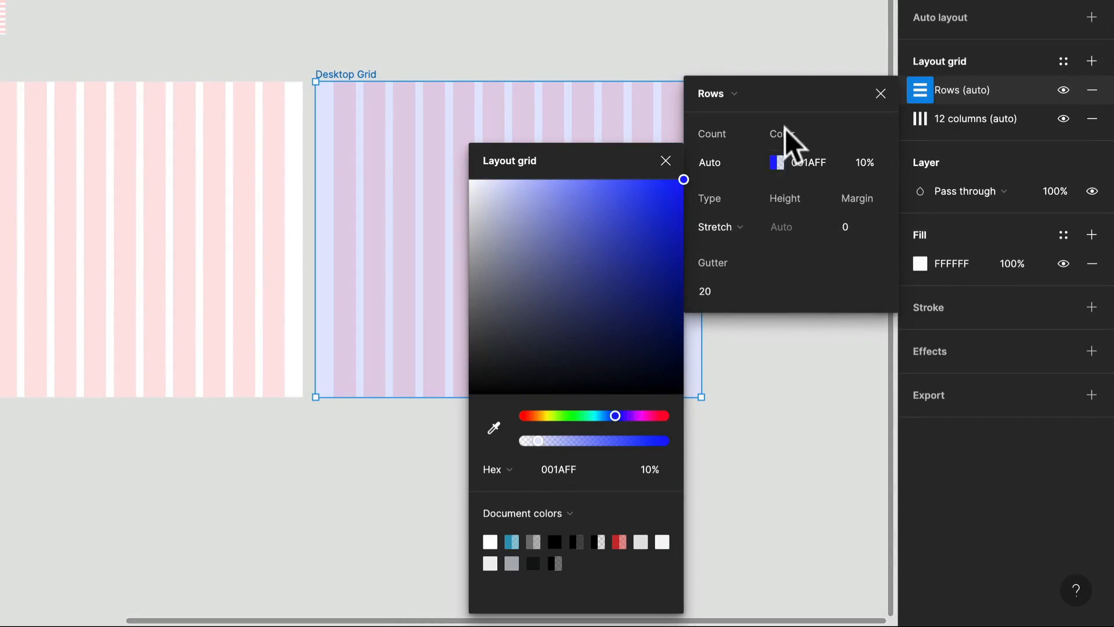
Set the row grid's type to Top with a height of 8 and a gutter of 8.
click(736, 232)
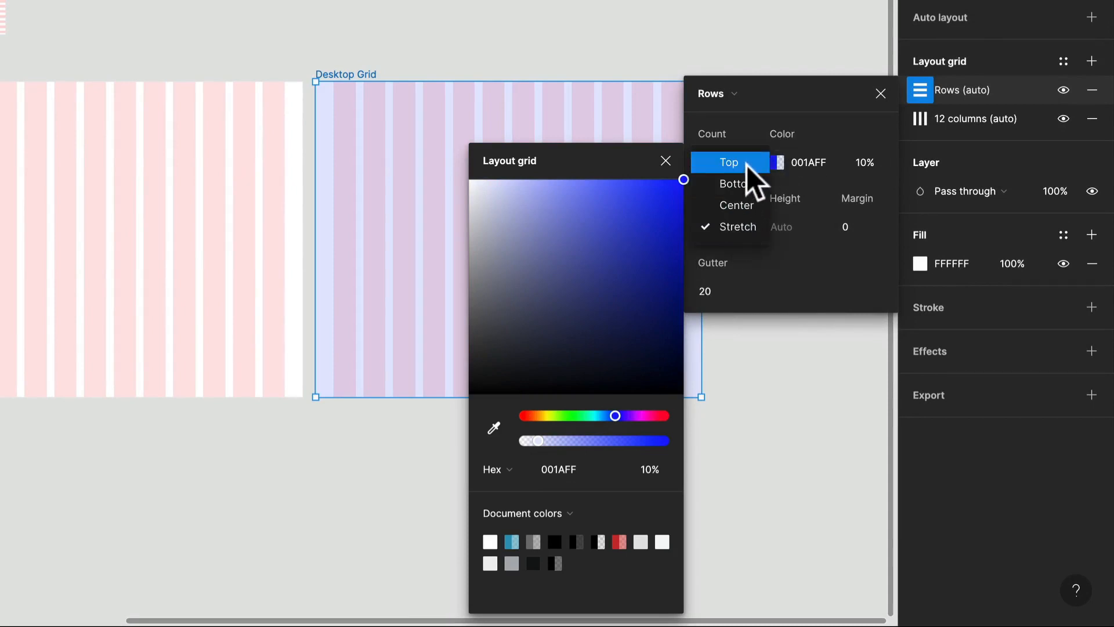
click(747, 165)
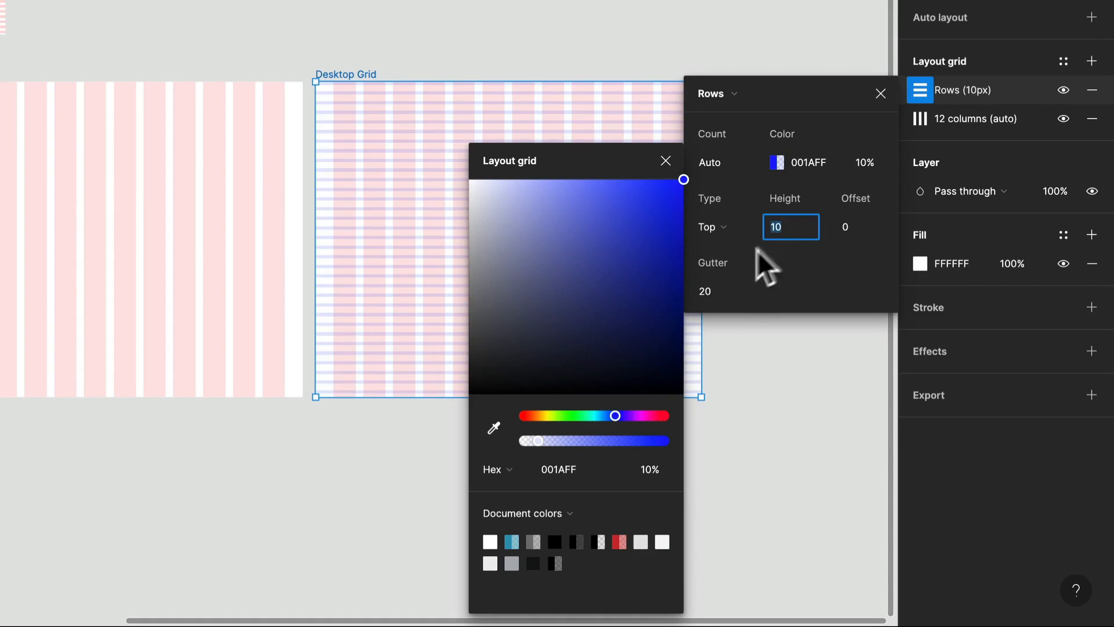
text(8)
click(724, 291)
text(8)
key(Return)
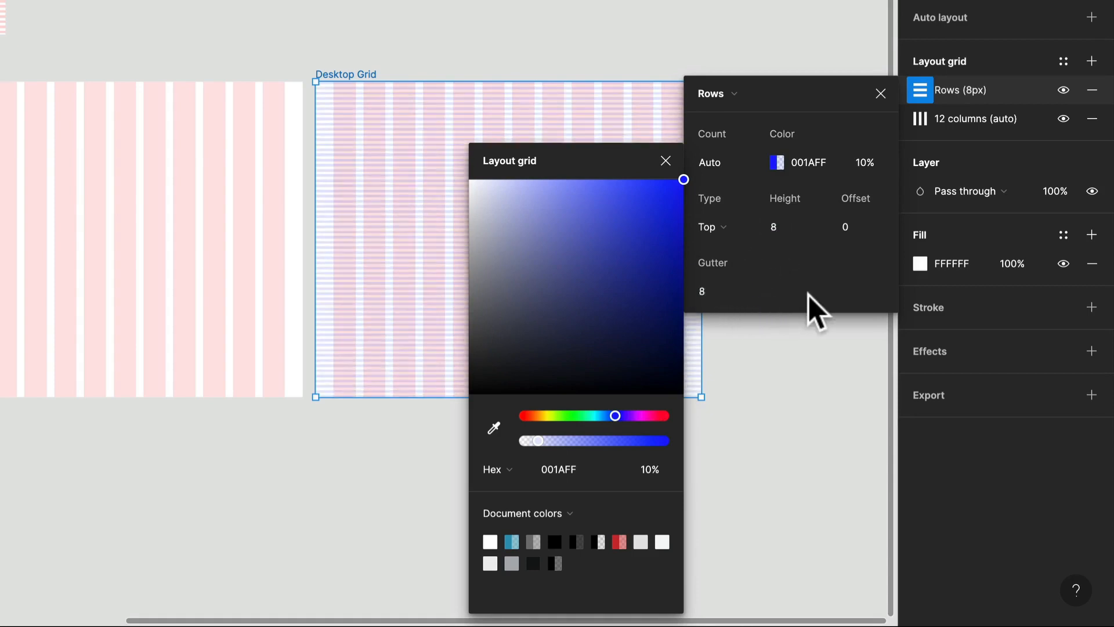
click(668, 160)
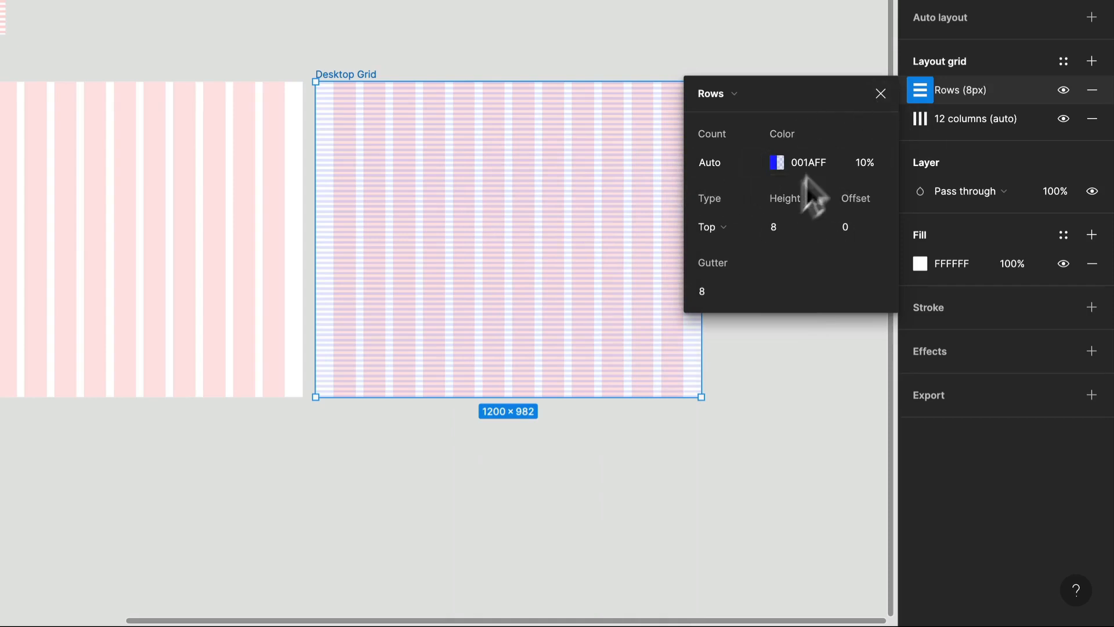
click(876, 92)
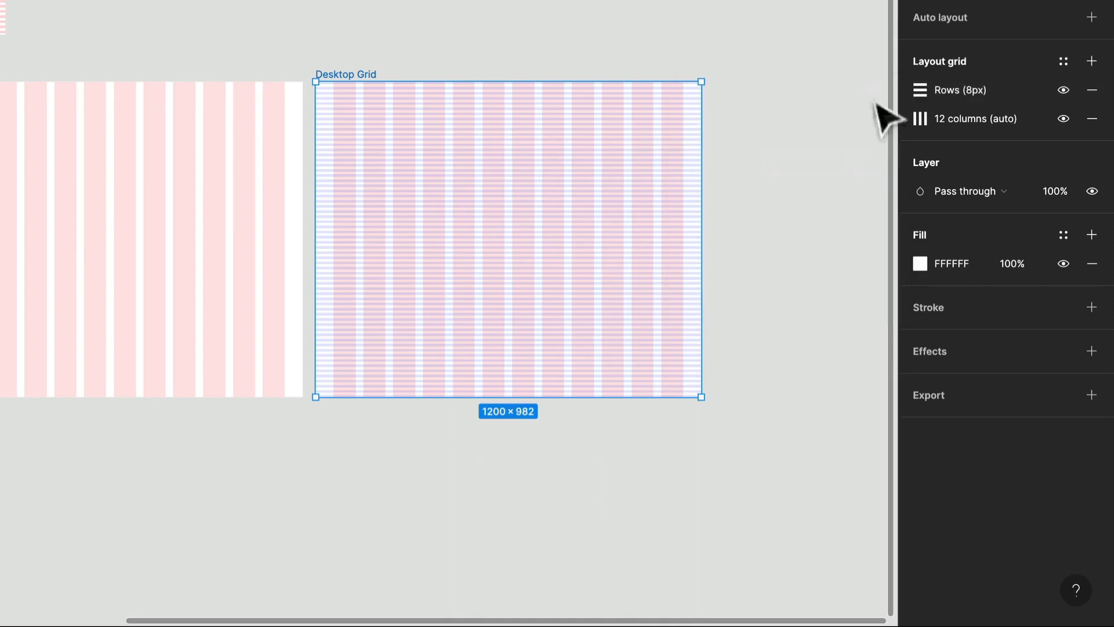
Save the frame's combined rows and columns as a new grid style named "12 Col and 8 px Baseline".
click(1091, 61)
click(1090, 88)
click(1062, 61)
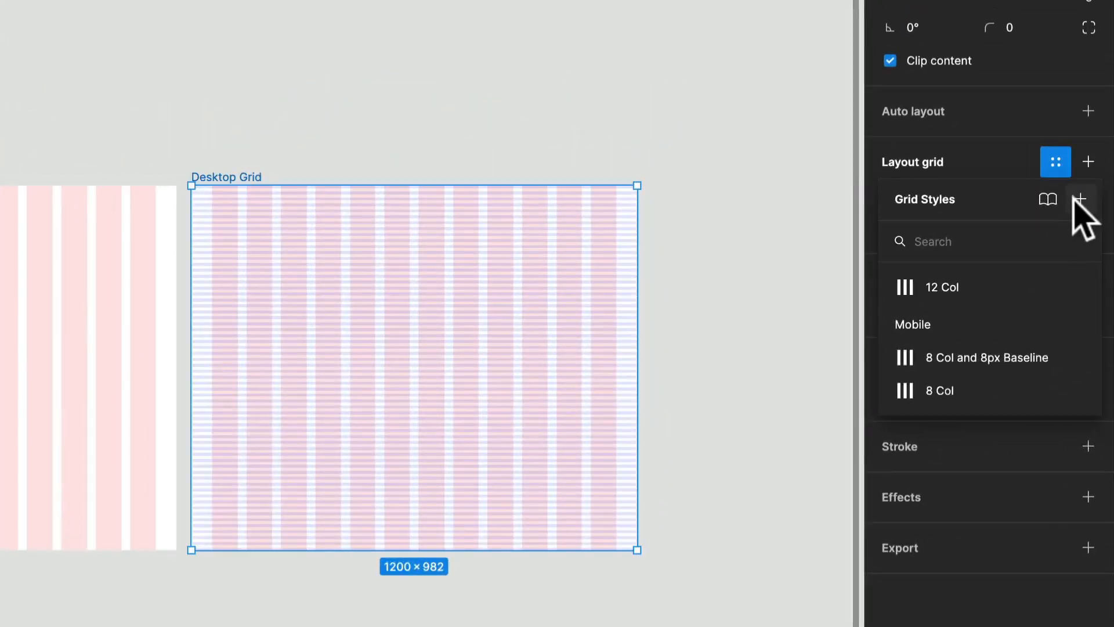
click(1080, 199)
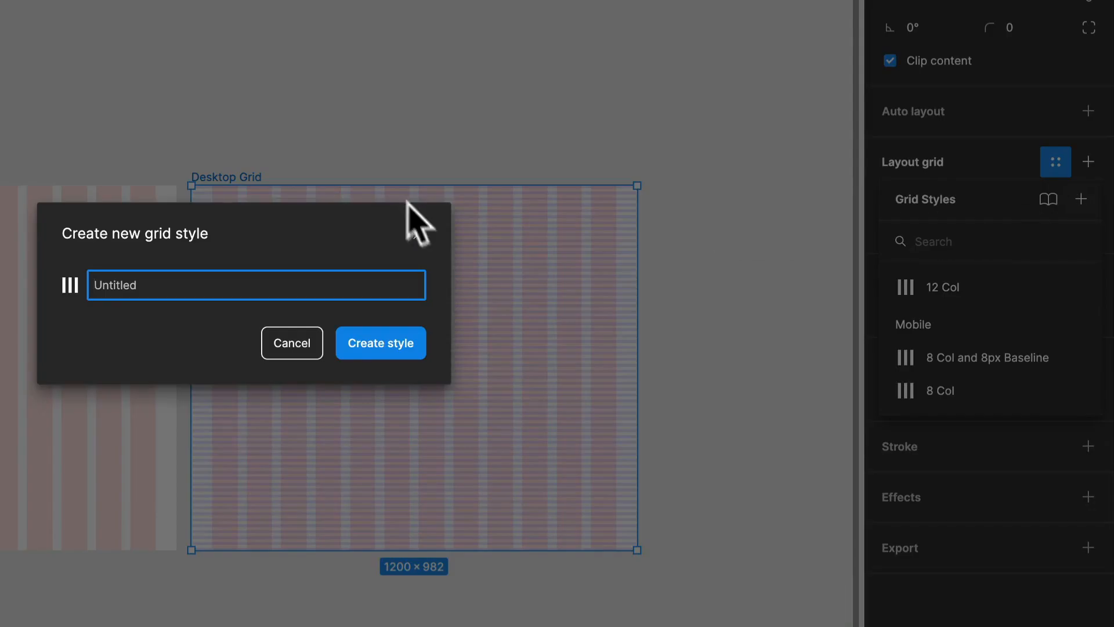
text(12 Col and 8 px Baseline)
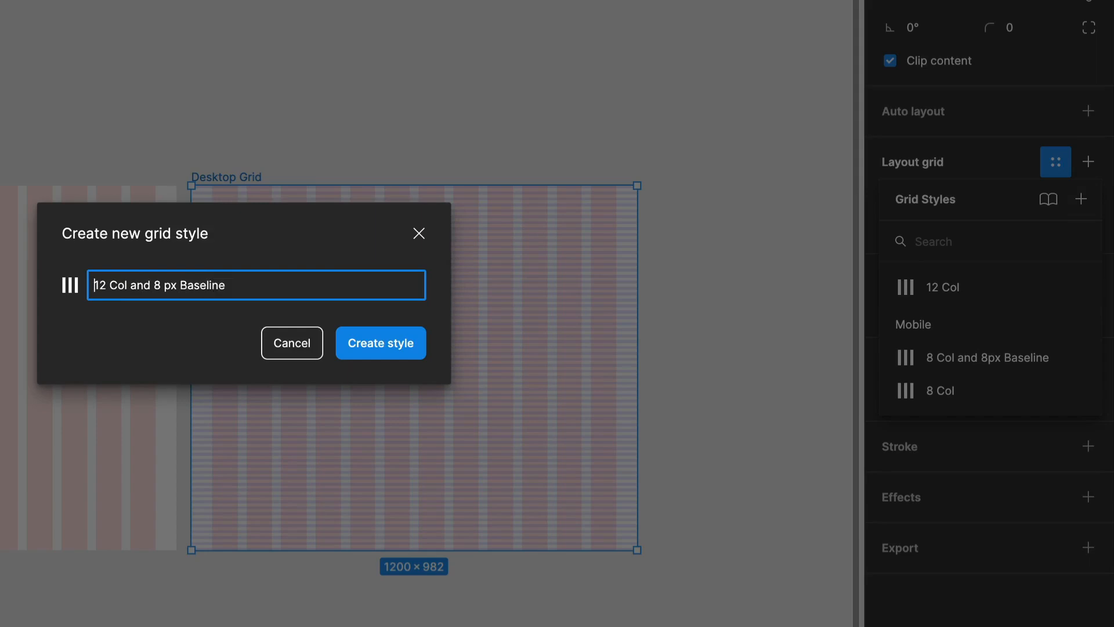
key(Return)
click(522, 30)
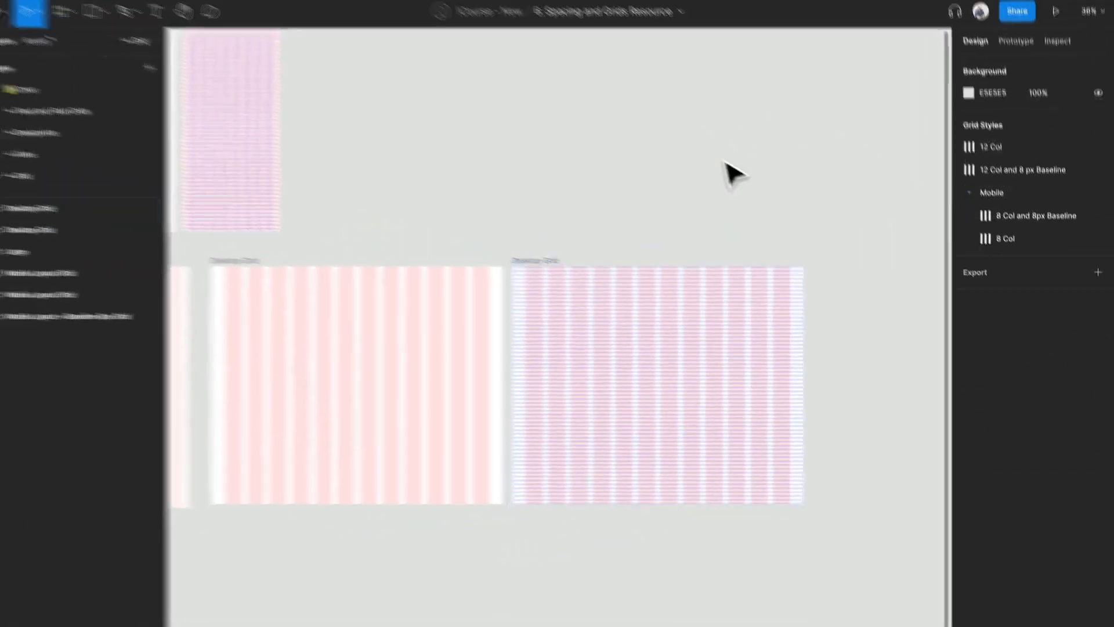
Put the "12 Col and 8 px Baseline" grid style into a new style folder named "Desktop".
scroll(520, 27, down, 2)
scroll(742, 179, down, 2)
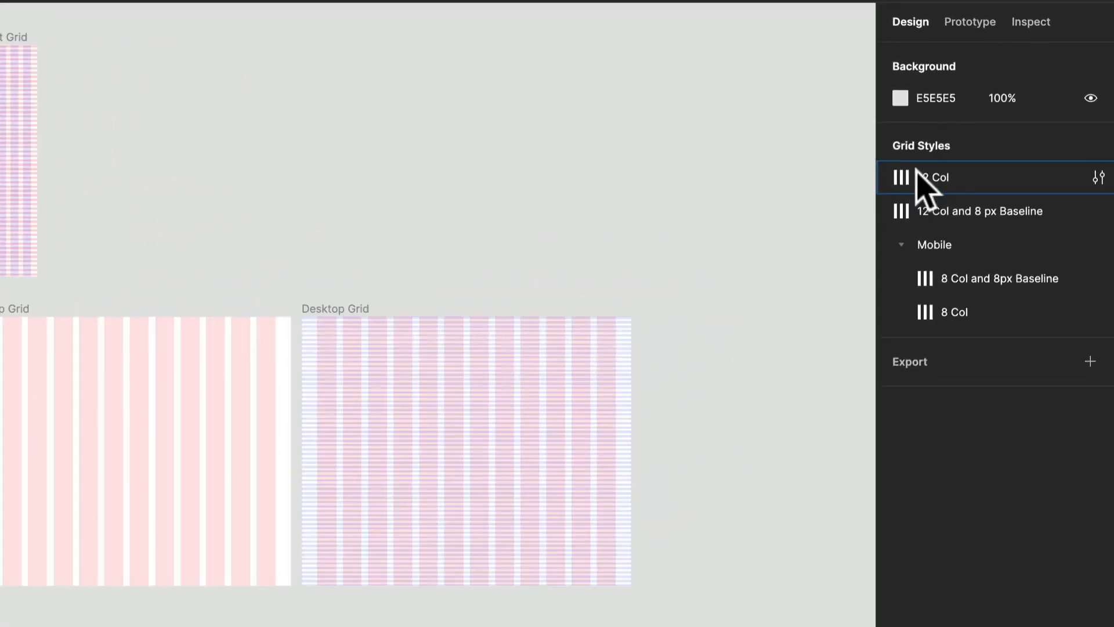
click(987, 152)
click(1007, 173)
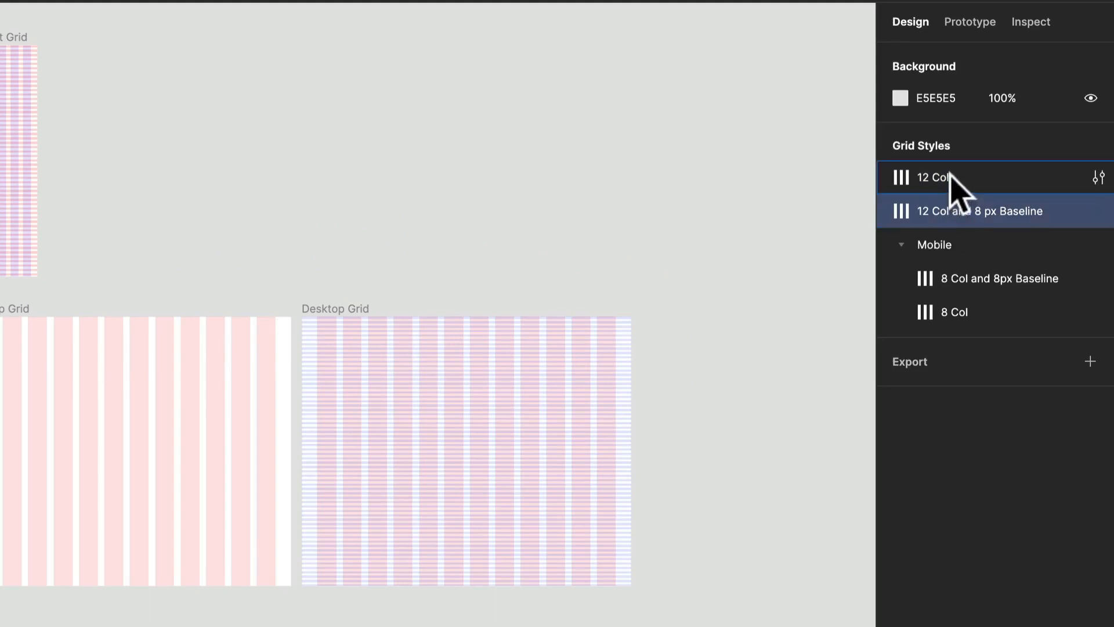
shift+click(951, 177)
right_click(952, 179)
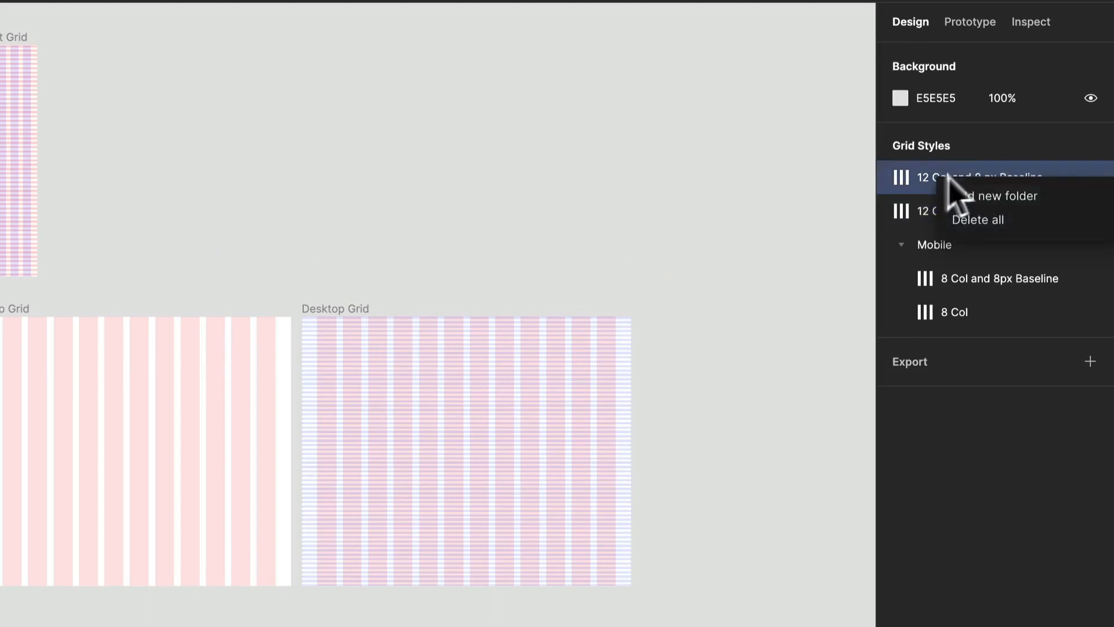
click(993, 196)
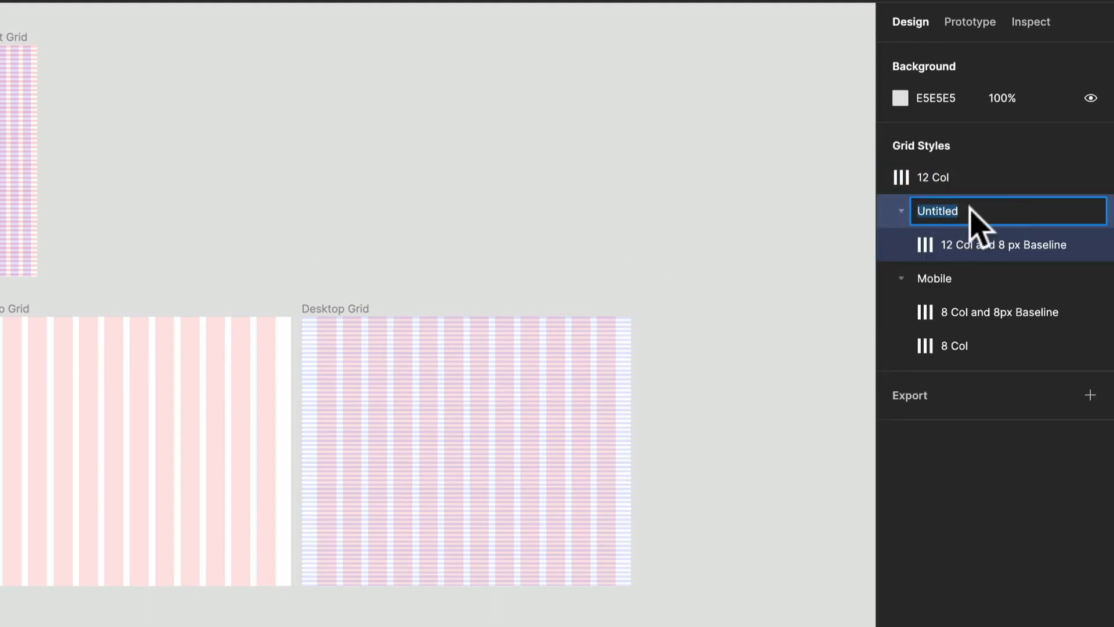
text(n)
text(esktop)
key(Return)
Move the 12 Col style into the Desktop folder and place 8 Col and 8px Baseline below 8 Col in the Mobile folder.
drag(960, 176, 989, 238)
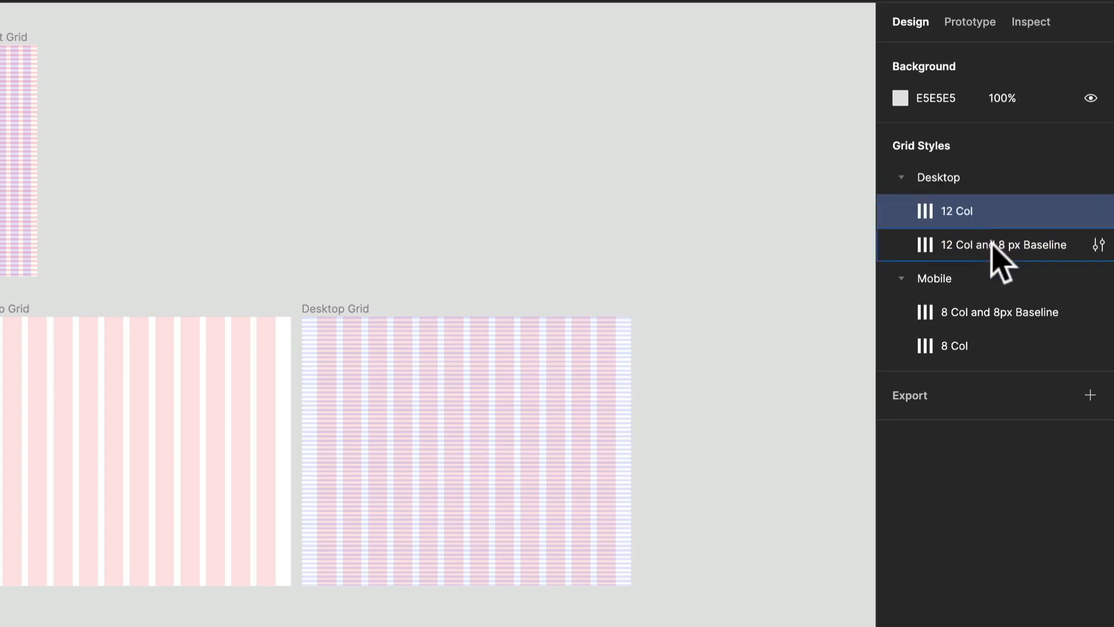
click(978, 319)
drag(979, 335, 981, 361)
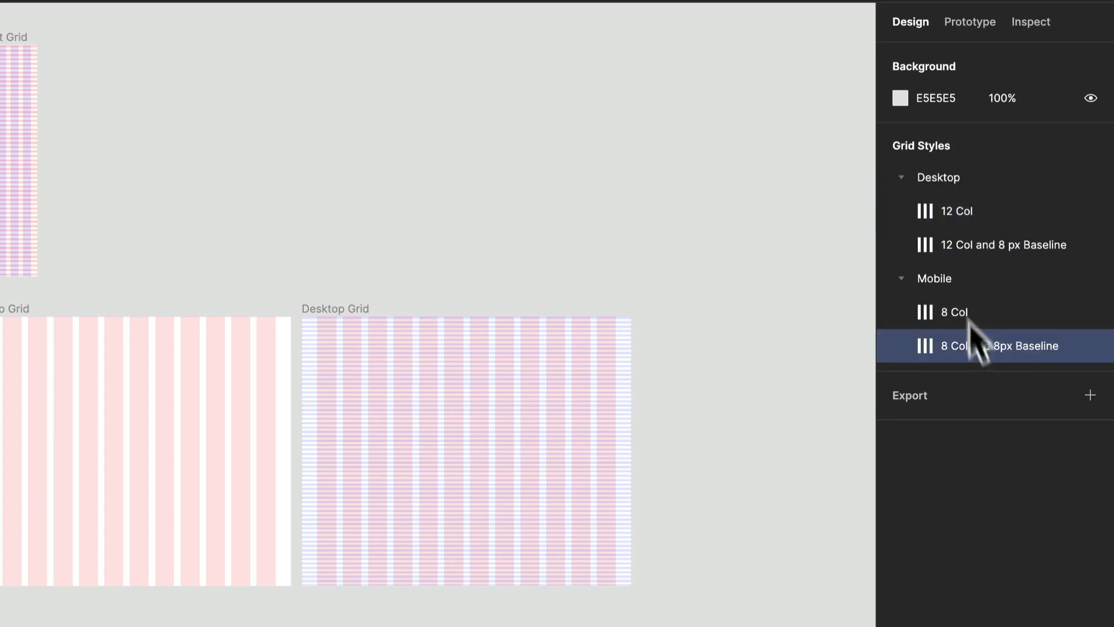
Create a subfolder named "L" inside the Desktop folder and put both 12-column grid styles in it.
click(993, 219)
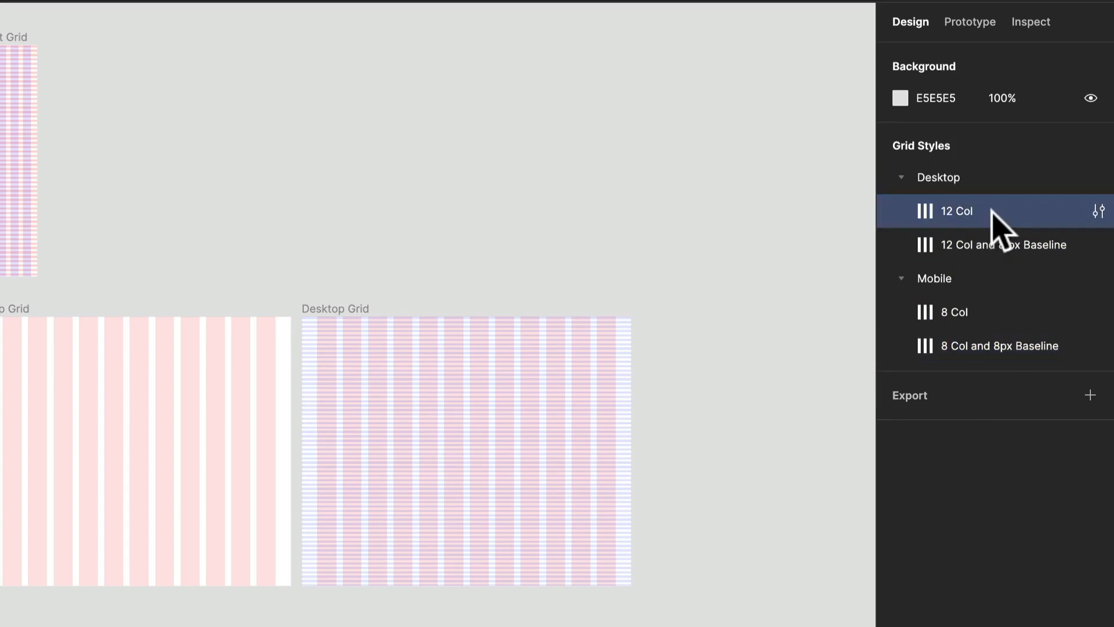
right_click(994, 222)
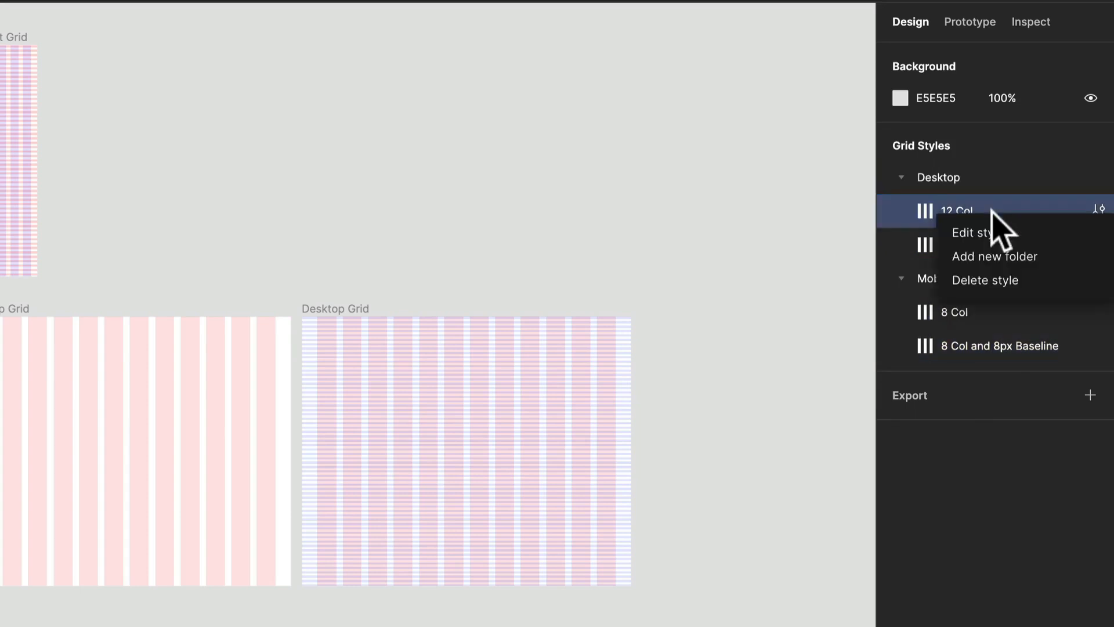
click(1026, 256)
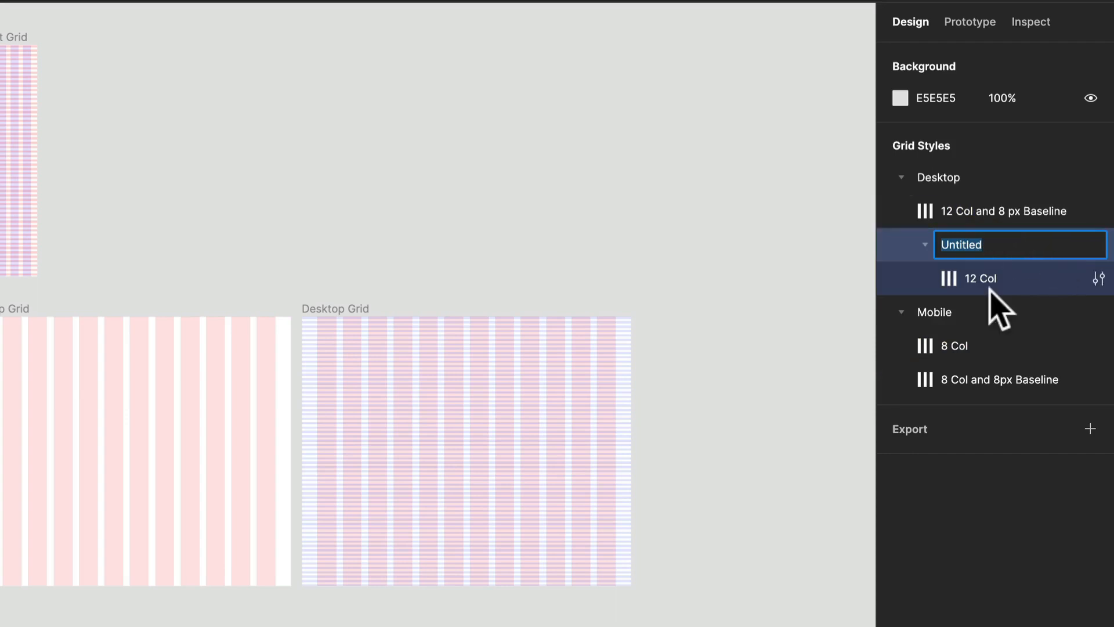
text(L)
key(Return)
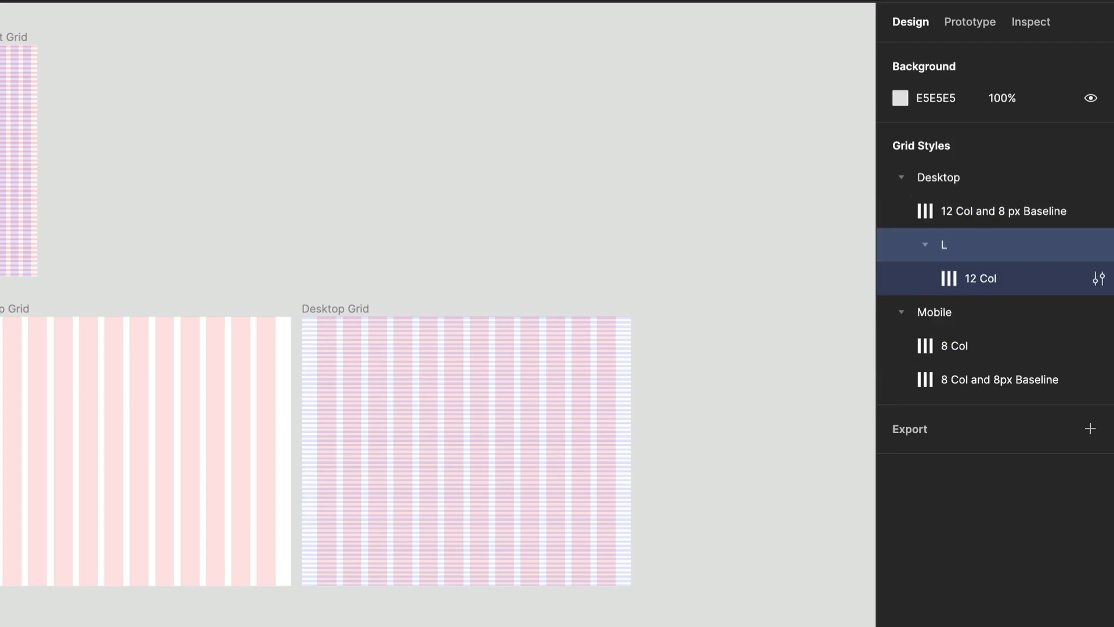
drag(1008, 211, 1010, 255)
Duplicate the columns-only Desktop Grid frame and place the copy directly below the original.
click(86, 288)
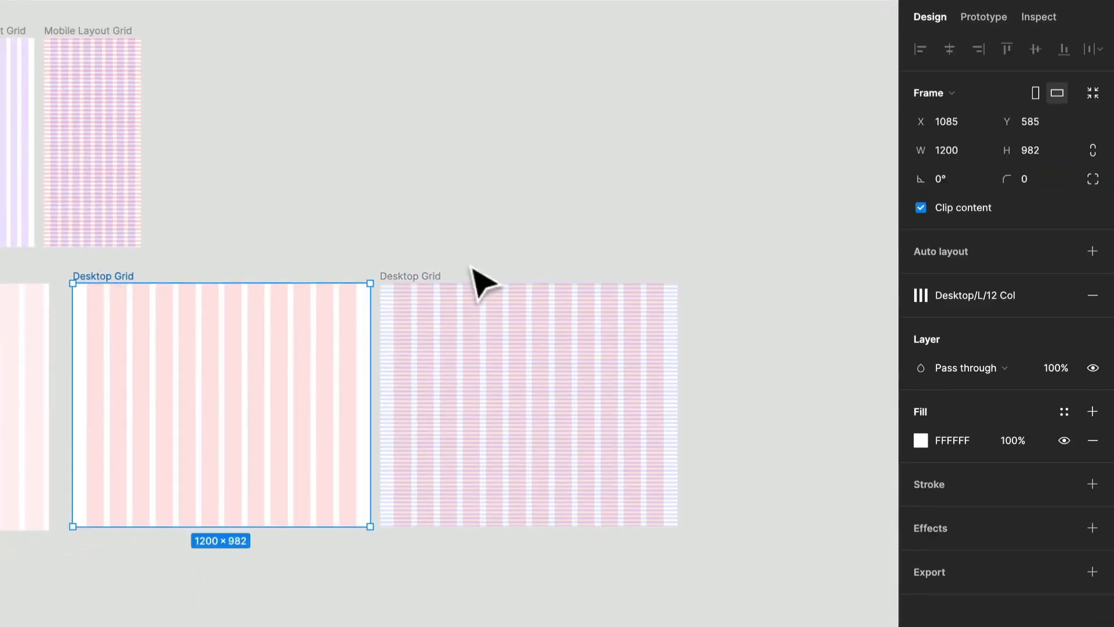
click(776, 255)
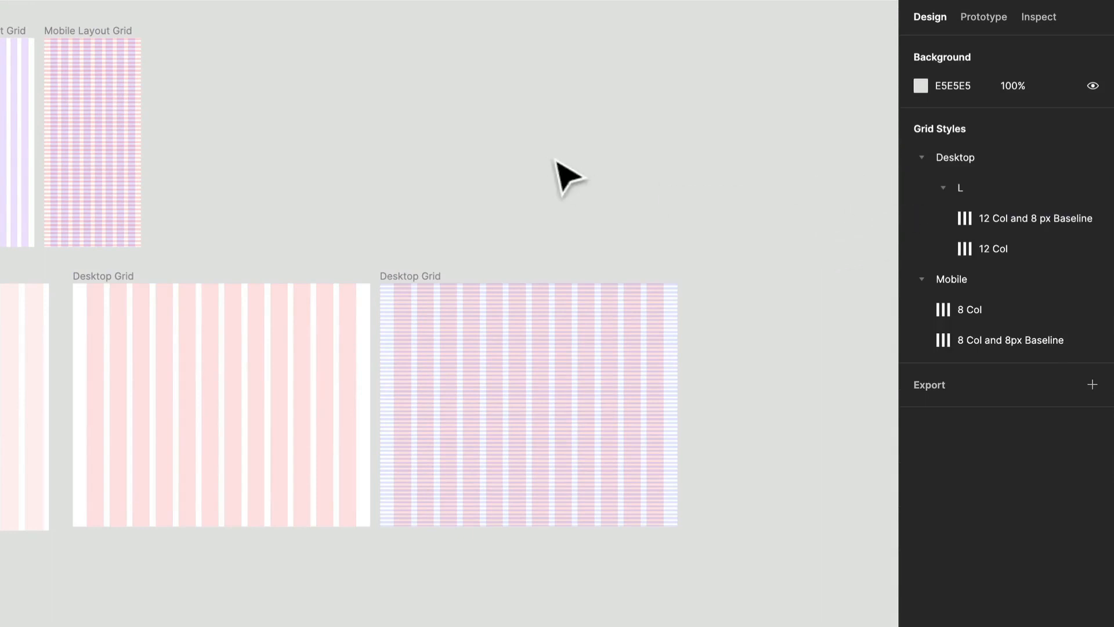
drag(142, 290, 143, 586)
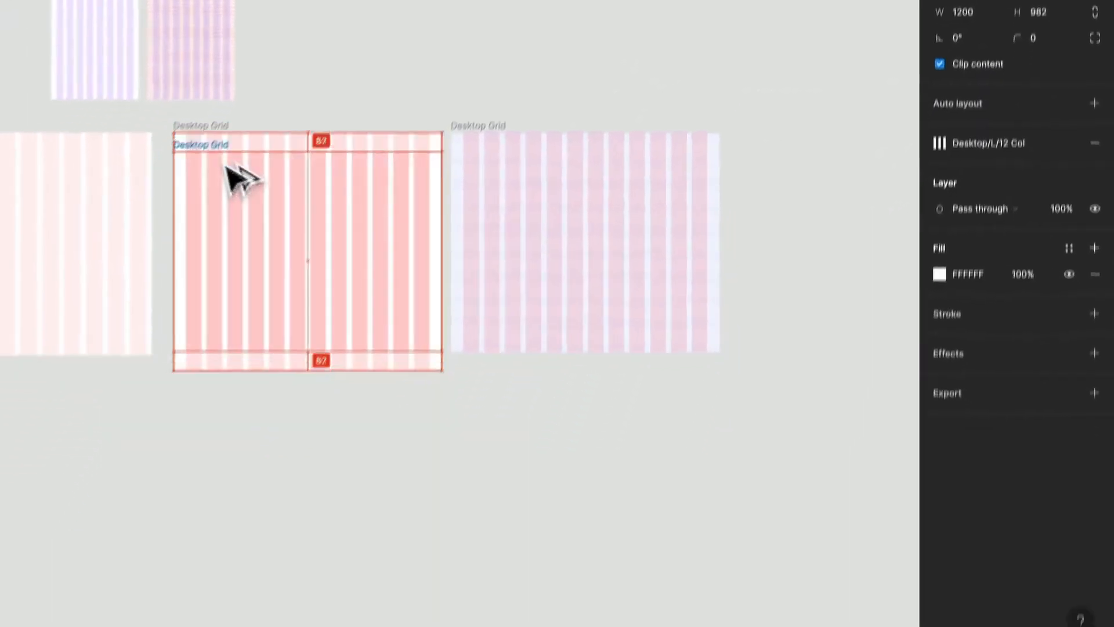
drag(238, 370, 238, 377)
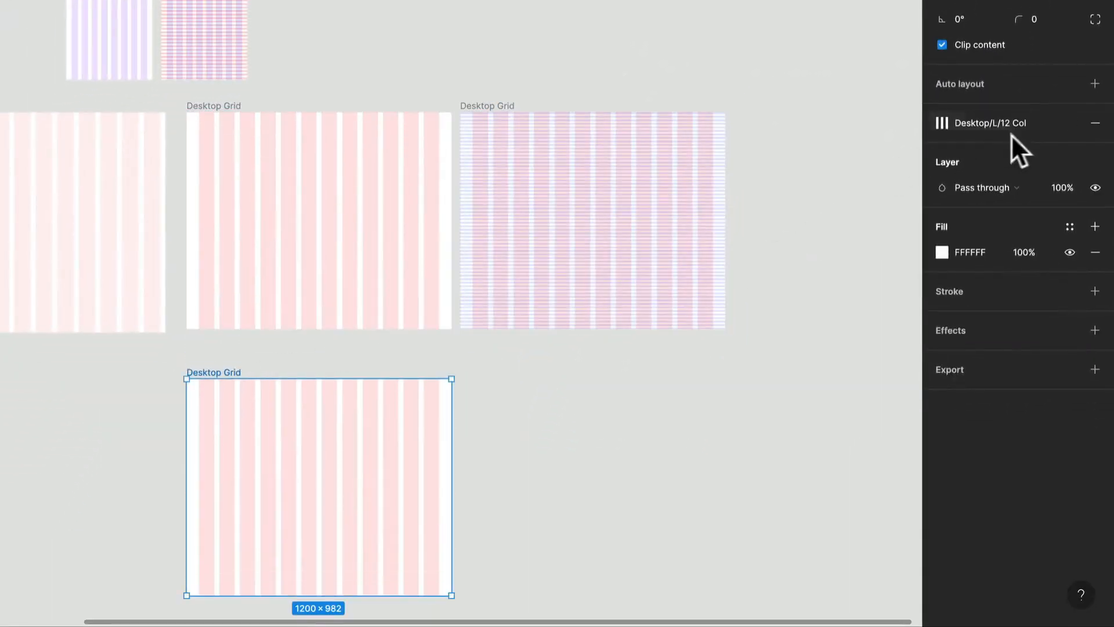
Replace the copied frame's grid style with "12 Col and 8 px Baseline" from the Desktop/L folder.
click(1094, 123)
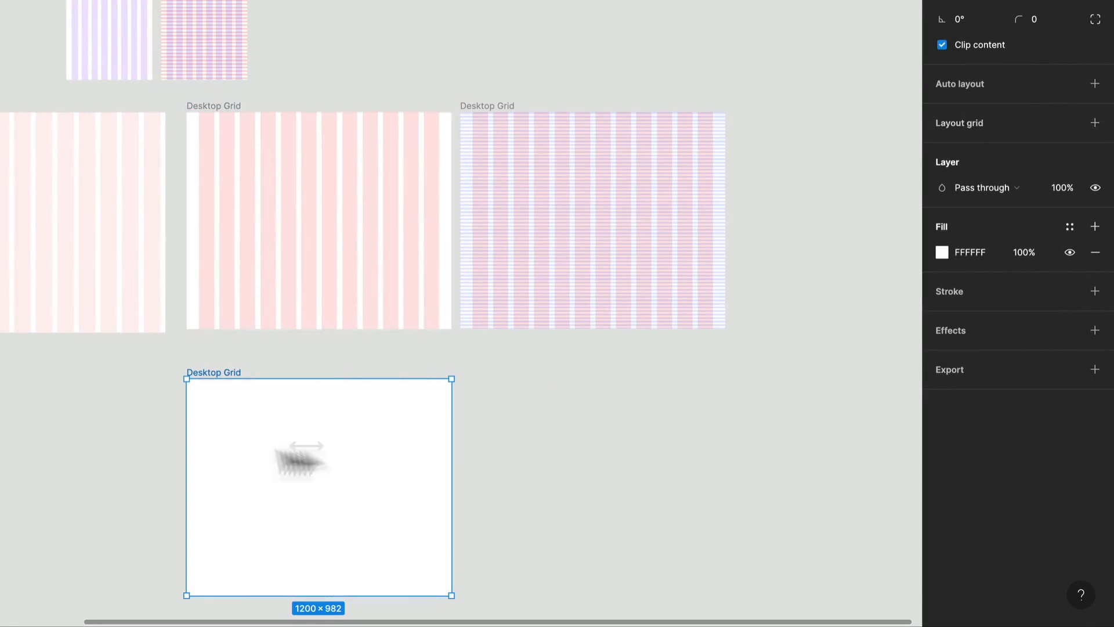
click(1069, 123)
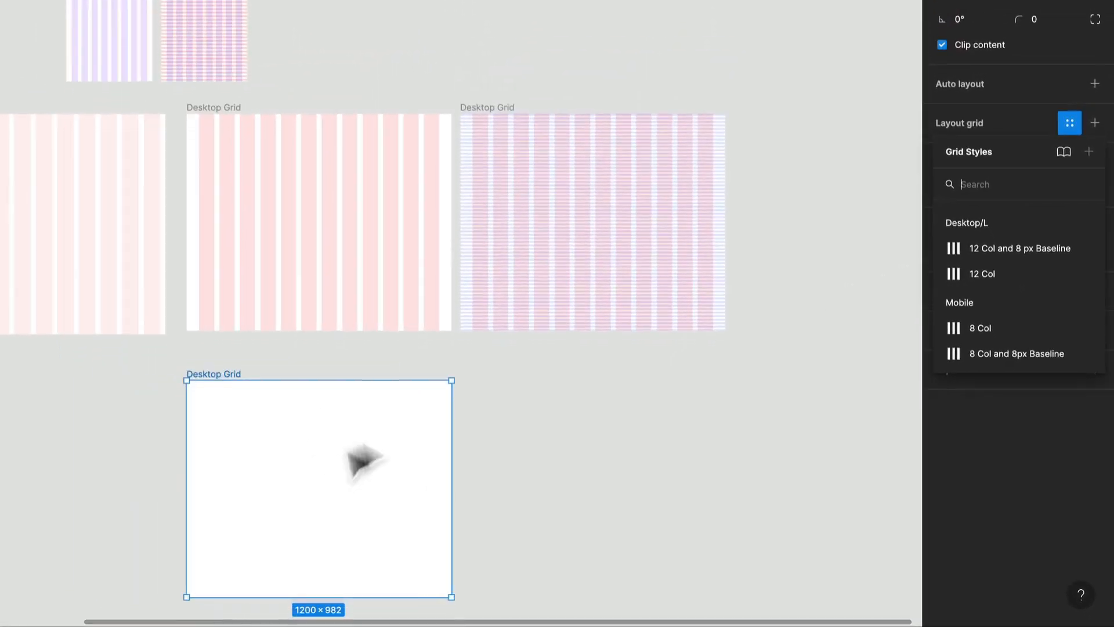
click(1041, 255)
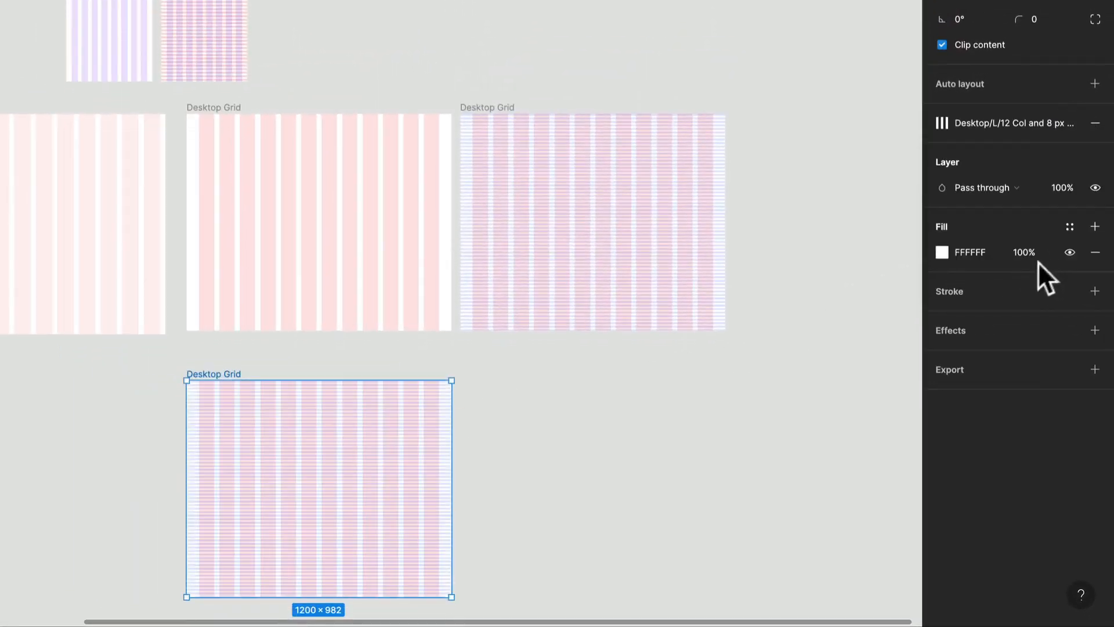
Delete the copied Desktop Grid frame below the original.
mouse_move(451, 432)
mouse_down()
mouse_move(311, 445)
mouse_move(499, 445)
mouse_move(377, 450)
mouse_move(463, 451)
mouse_up()
click(497, 433)
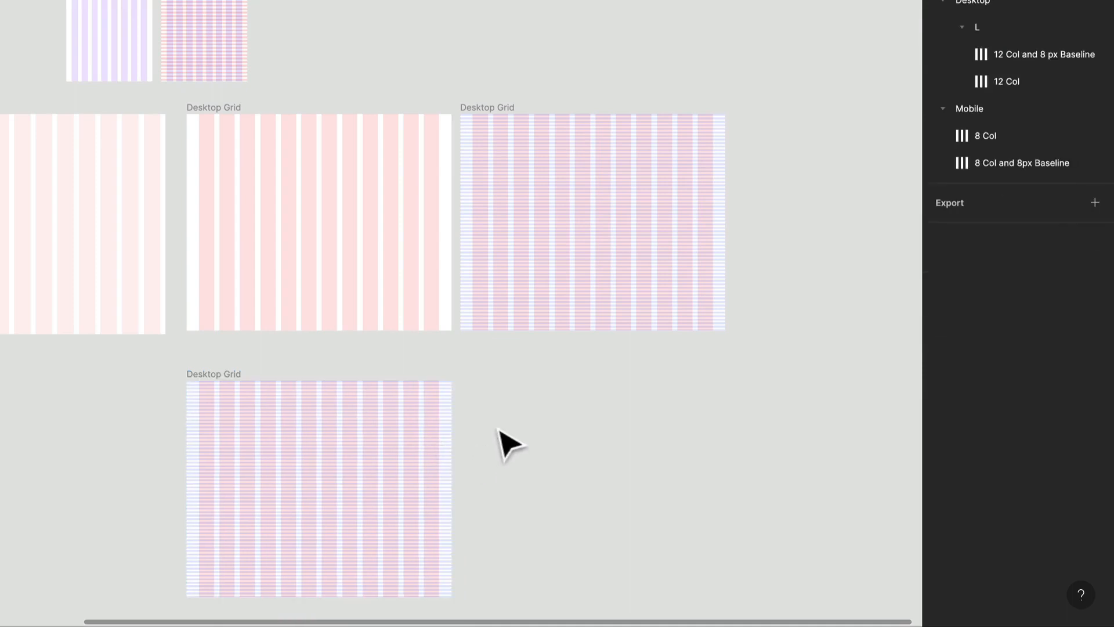
click(190, 372)
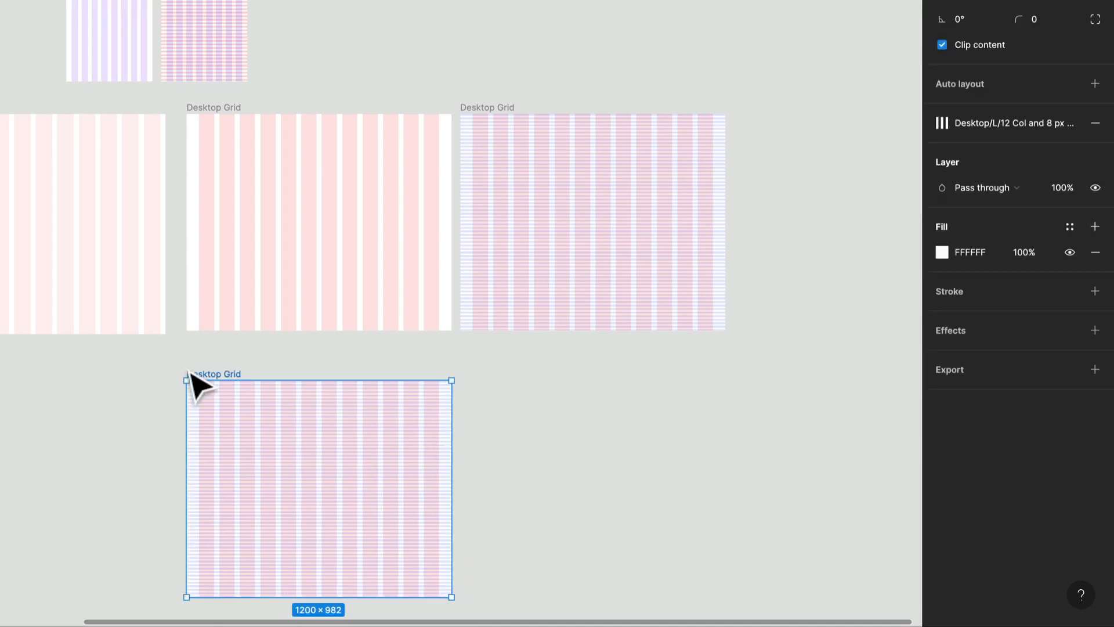
key(Delete)
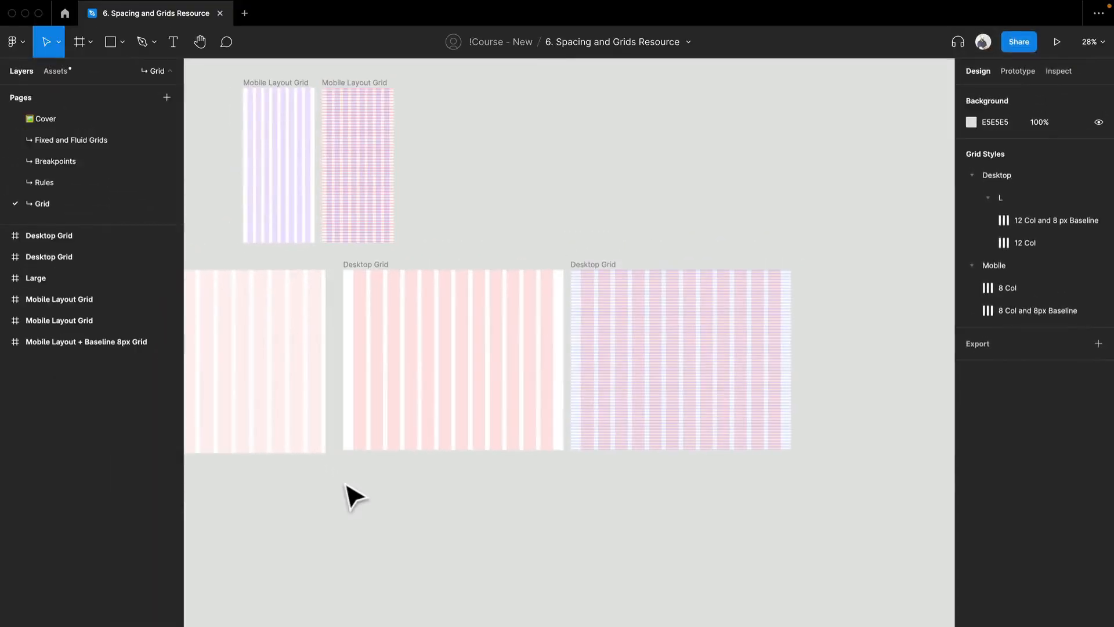